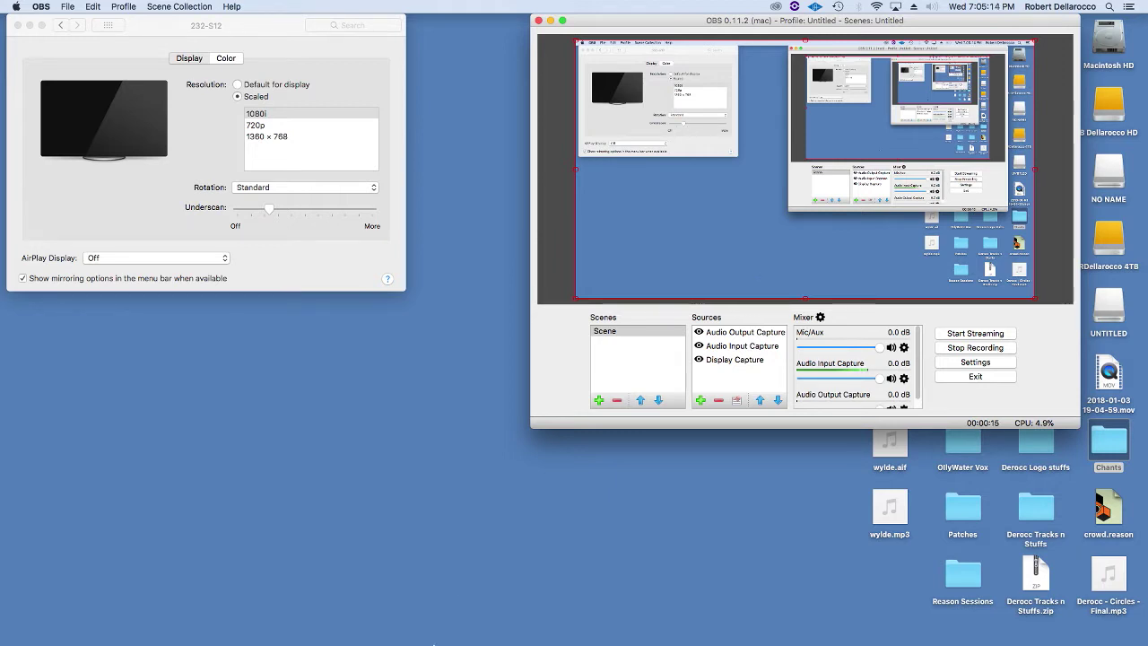
# - Bring Reason forward and scroll through the 'untitled 6' rack of Redrum, Spider CV and Kong
pyautogui.moveTo(452, 635)
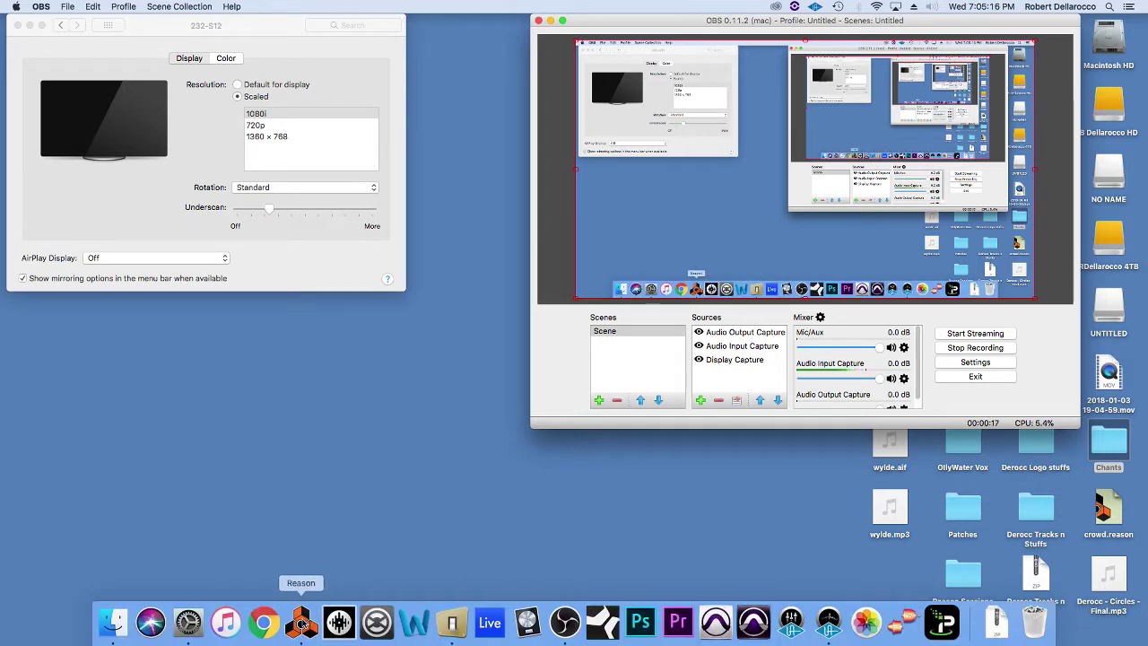
pyautogui.click(302, 623)
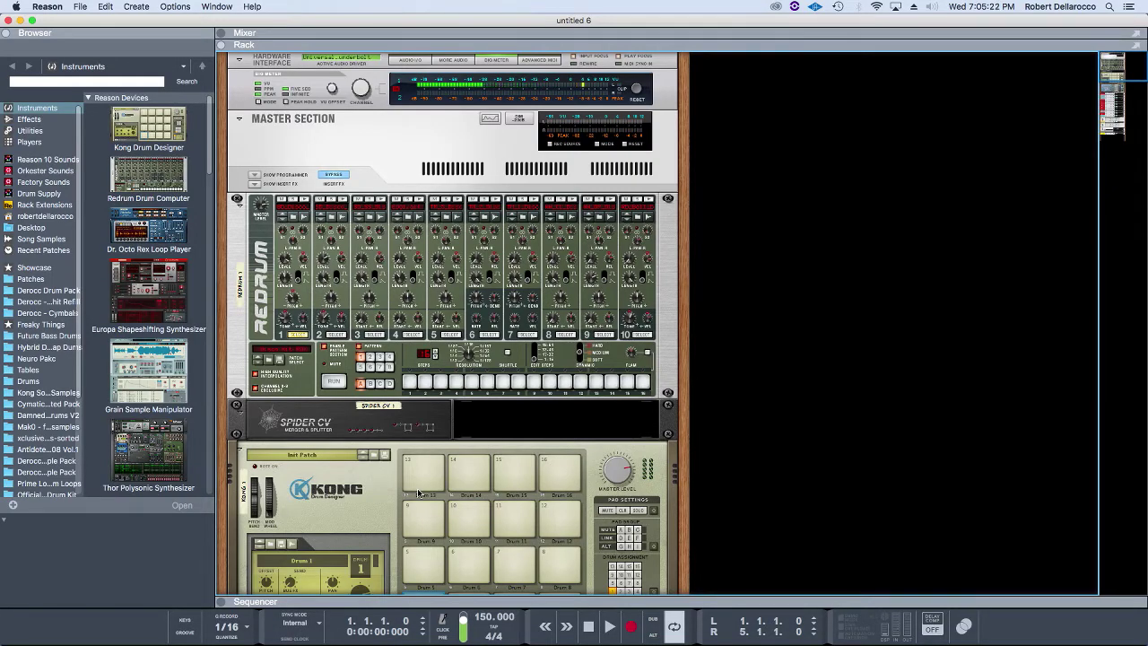
pyautogui.scroll(-8, 584, 484)
pyautogui.scroll(-15, 584, 484)
pyautogui.scroll(20, 584, 485)
# - Confirm Jan2018 Template.reason as the default song, browsing up to Reason Sessions 2018, then close Preferences
pyautogui.click(54, 8)
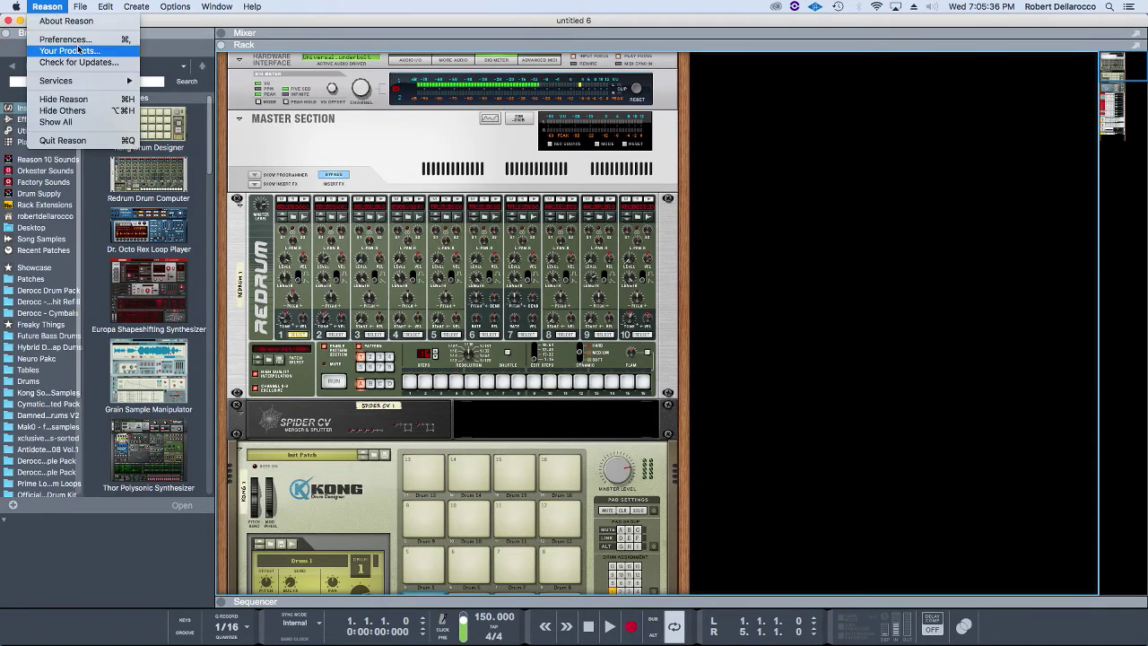
pyautogui.click(79, 44)
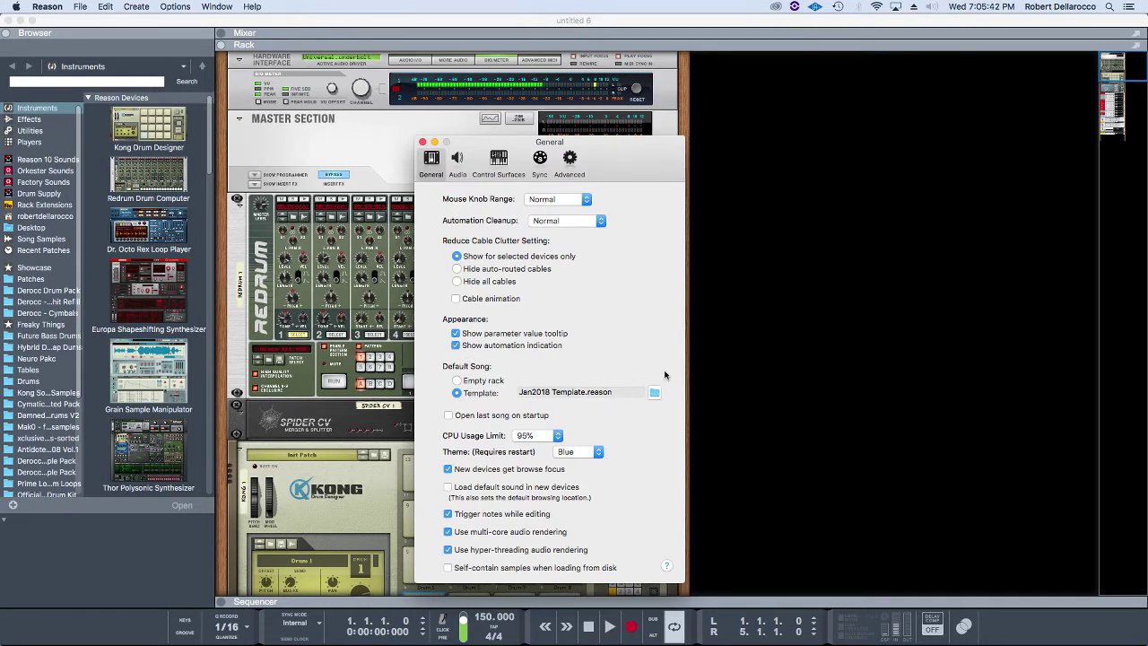
pyautogui.click(654, 393)
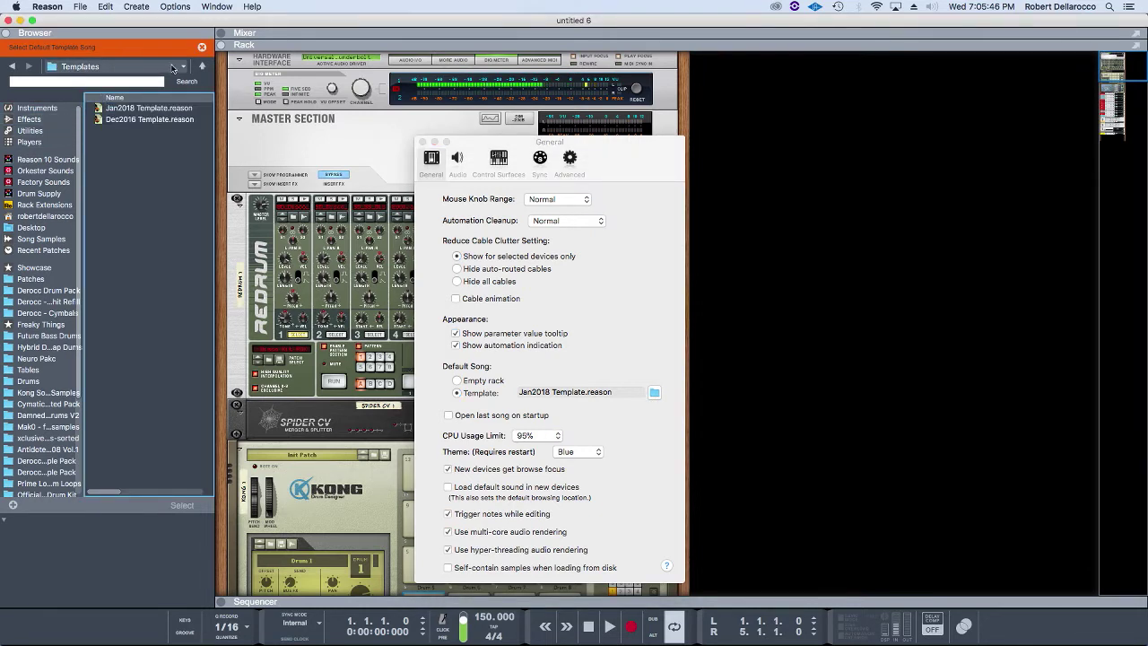
pyautogui.click(202, 65)
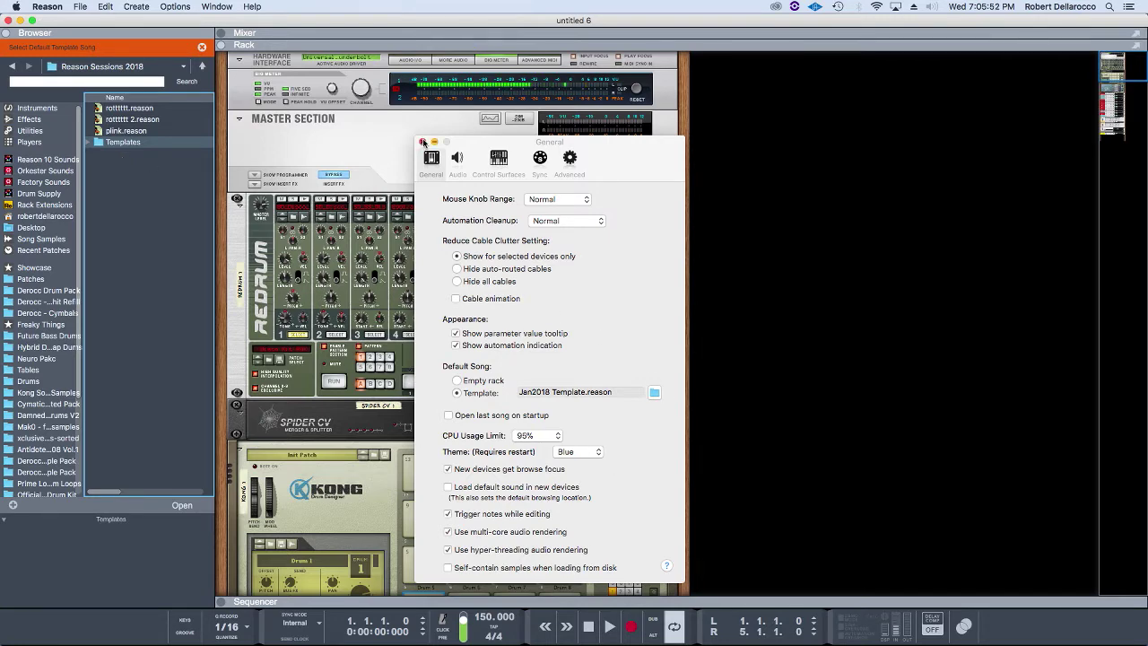
pyautogui.click(424, 141)
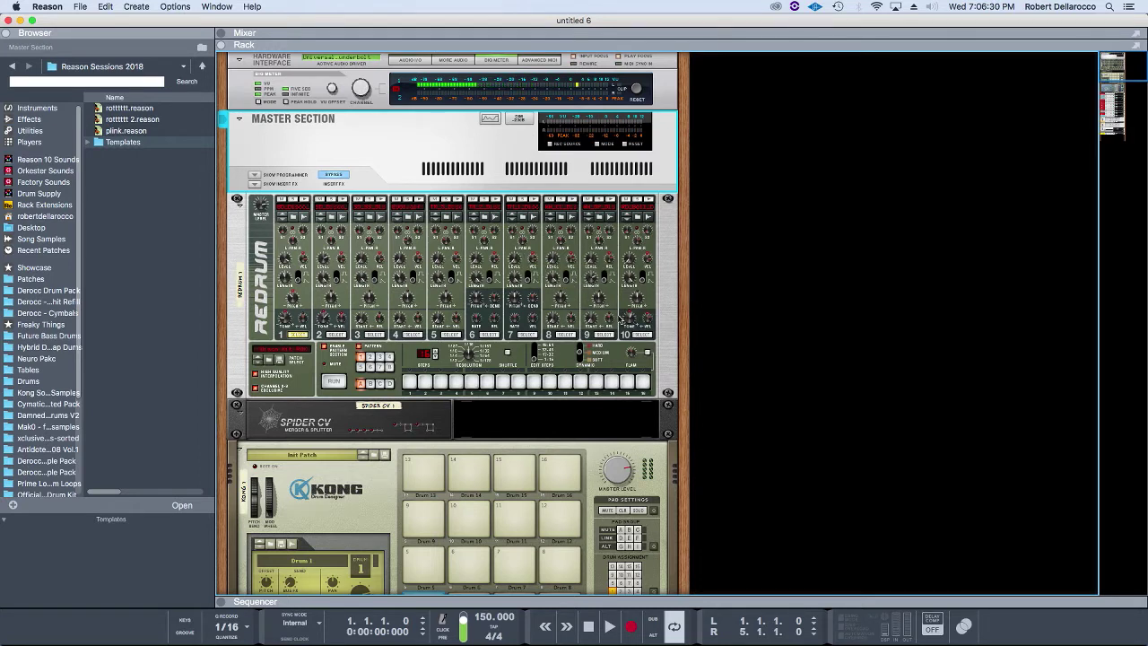
pyautogui.scroll(-4, 872, 405)
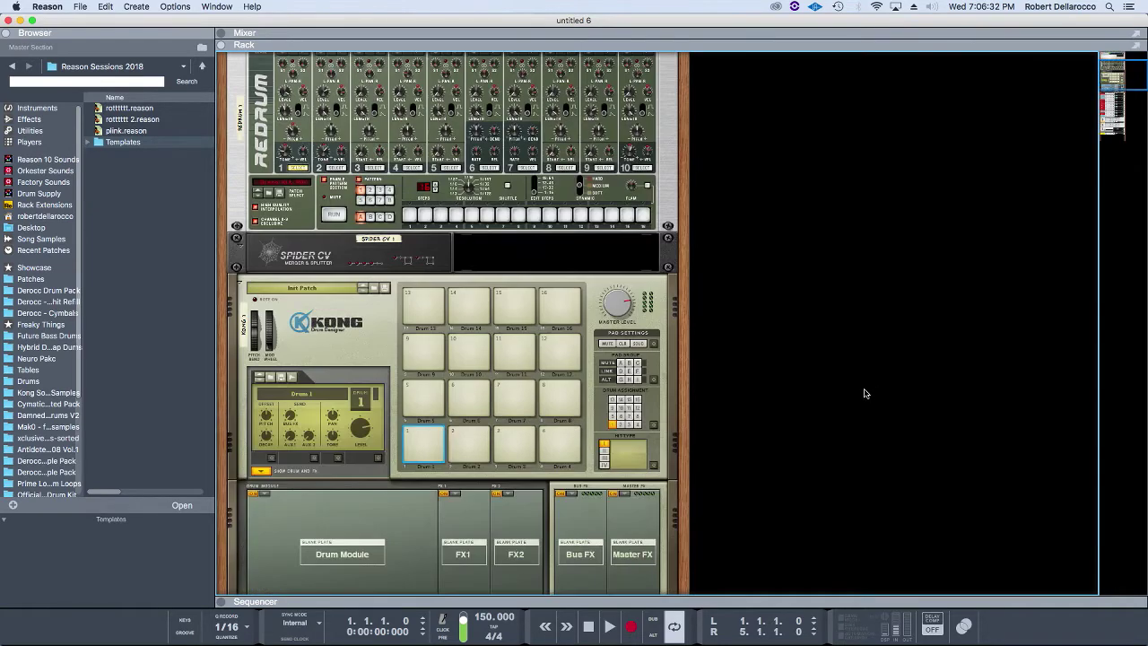
pyautogui.scroll(-18, 857, 384)
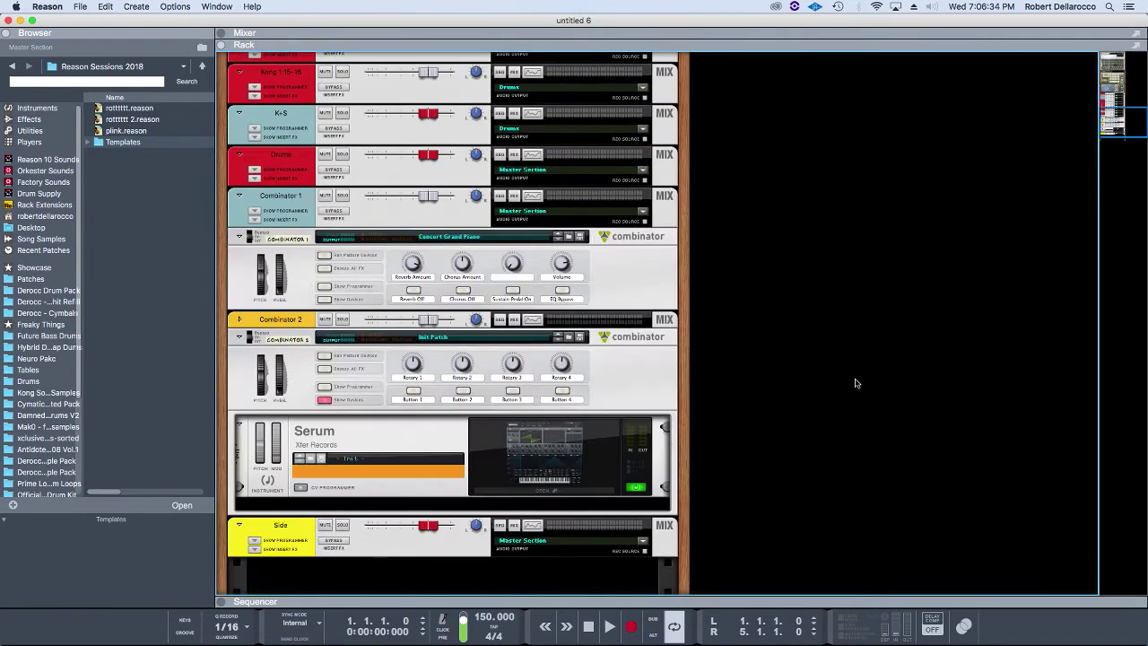
pyautogui.scroll(2, 855, 383)
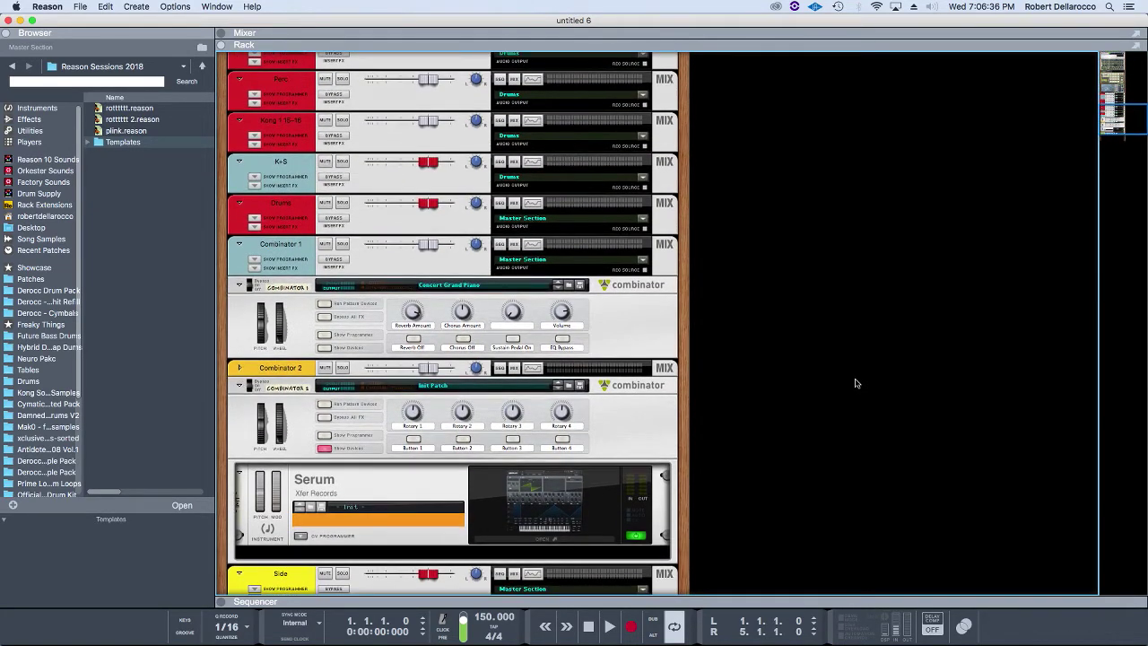
pyautogui.scroll(15, 856, 383)
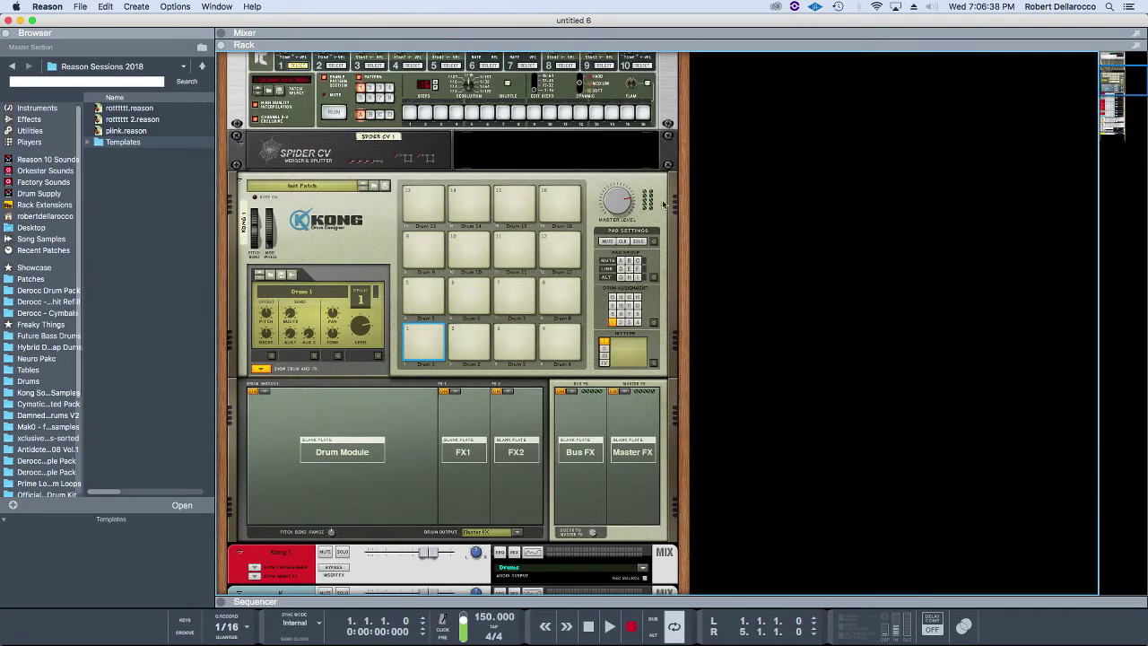
pyautogui.click(661, 186)
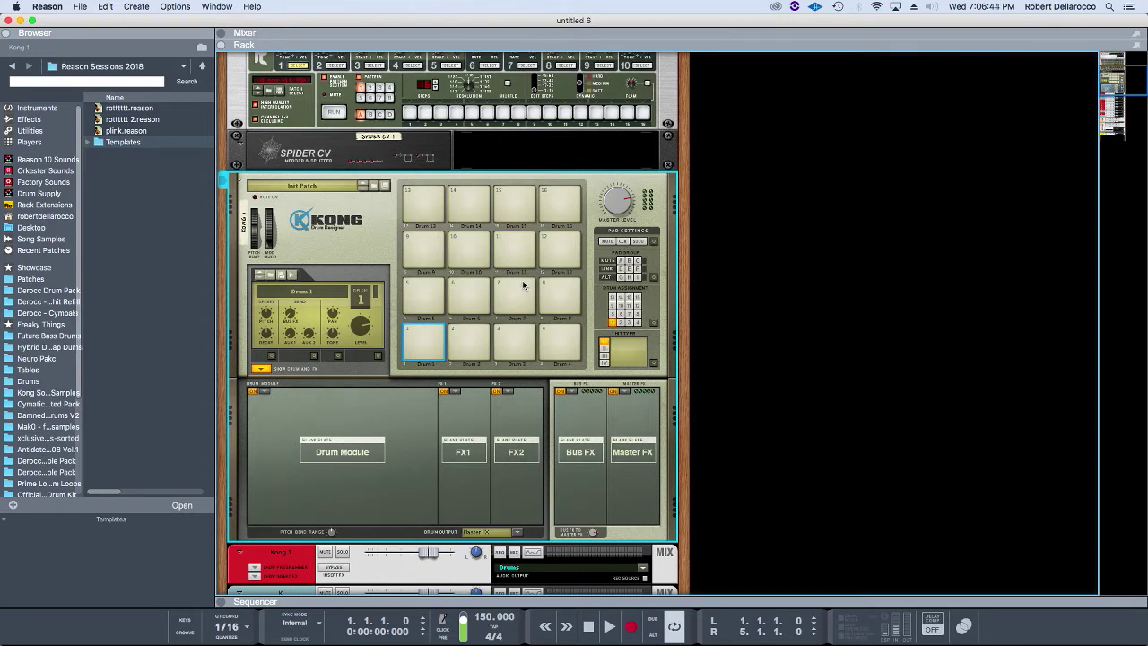
pyautogui.scroll(-3, 524, 286)
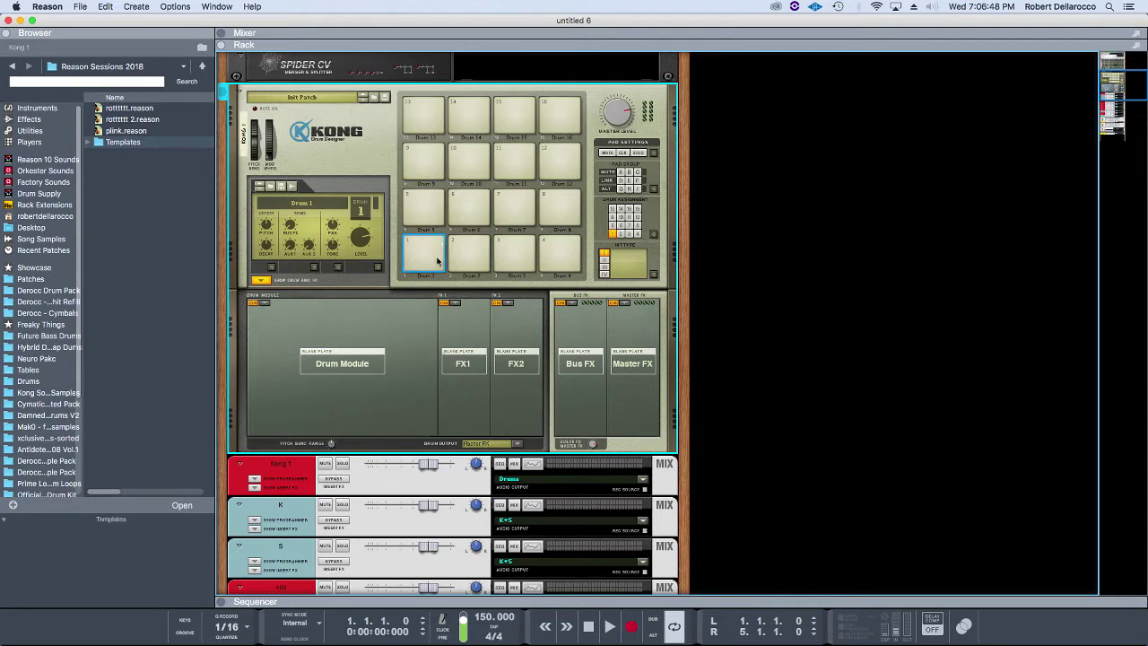
pyautogui.press('Tab')
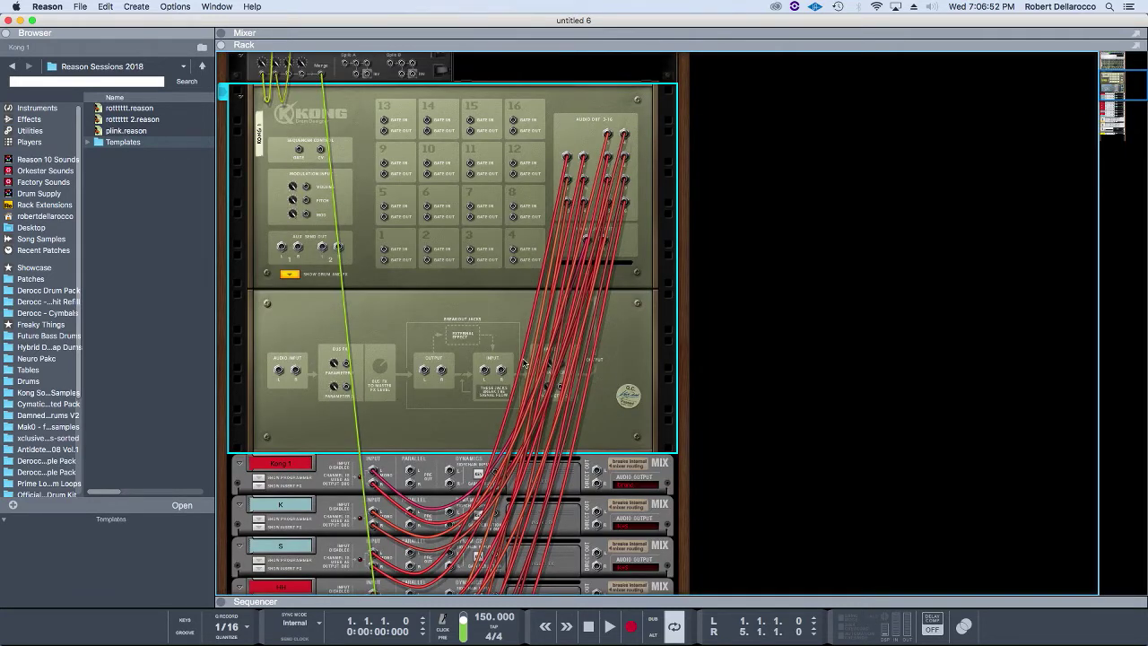
pyautogui.scroll(-8, 395, 480)
pyautogui.scroll(5, 342, 469)
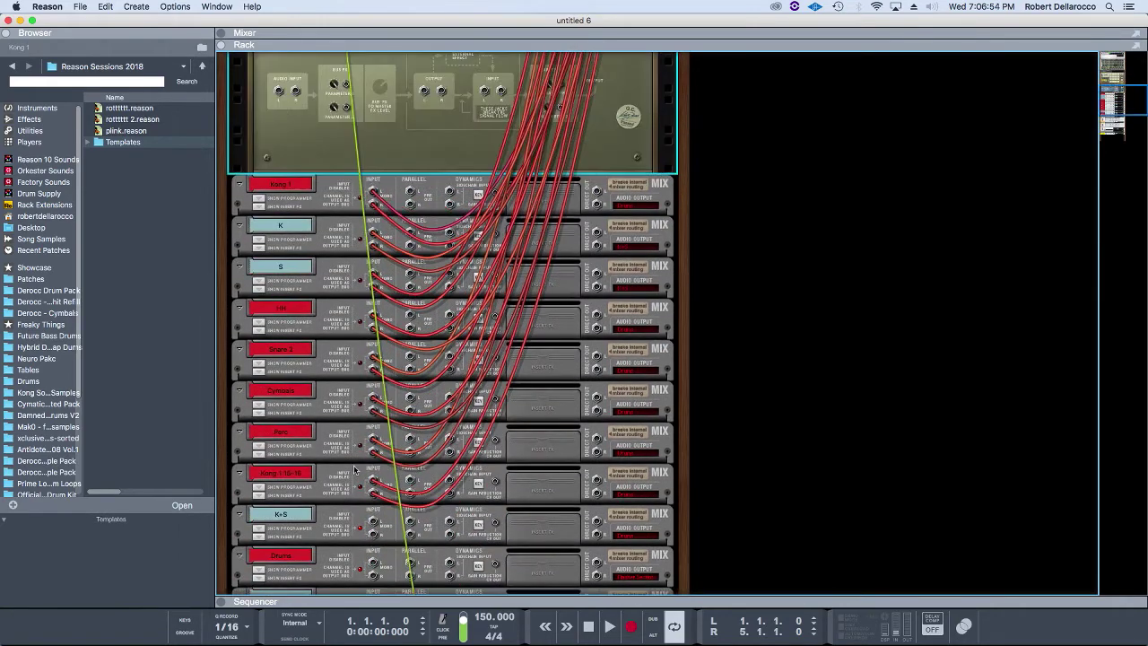
pyautogui.press('Tab')
pyautogui.scroll(5, 376, 422)
pyautogui.click(416, 375)
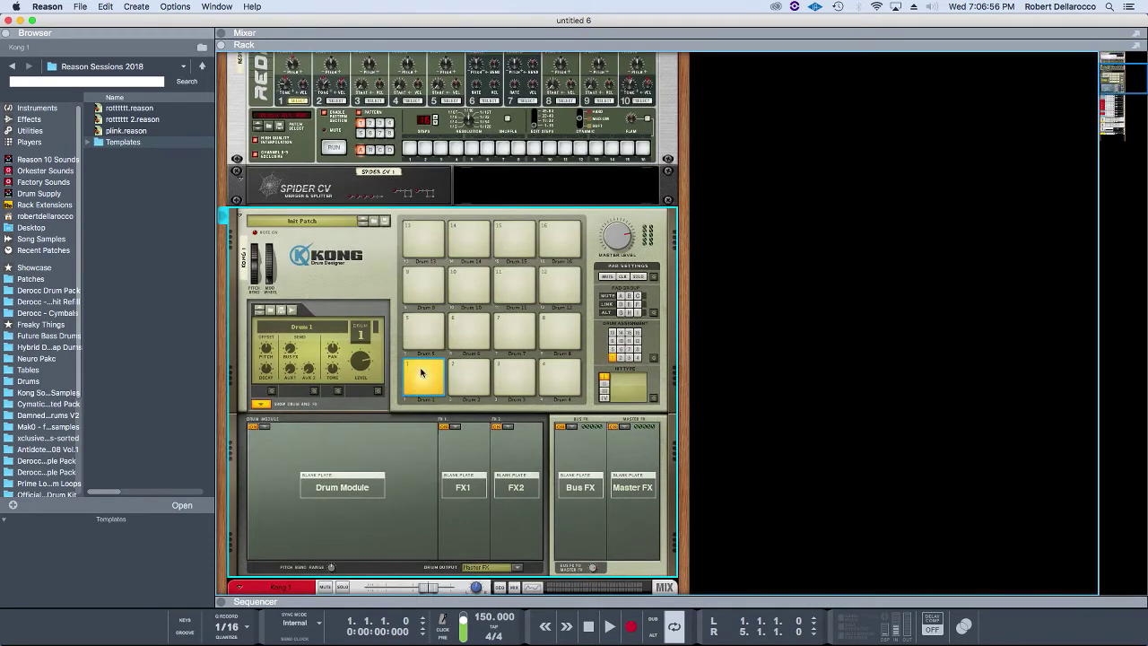
# - Load DED Dubstep Kick 5 from Damned Essential Drums V2 onto Kong pad 1 with its own output
pyautogui.click(47, 415)
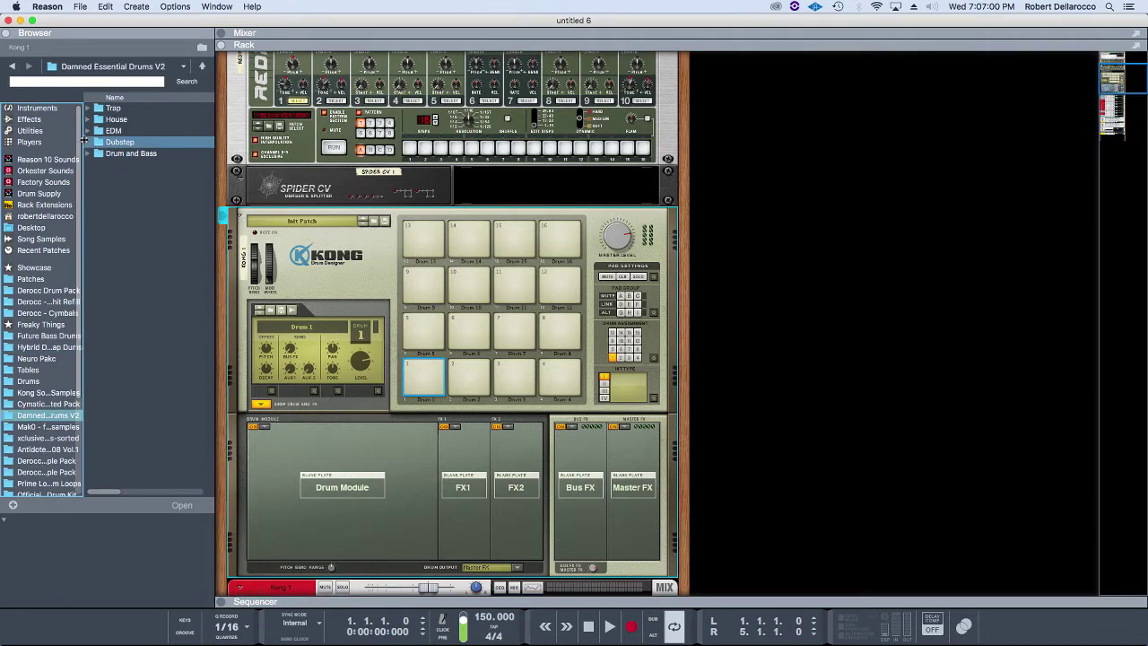
pyautogui.click(89, 142)
pyautogui.click(119, 165)
pyautogui.click(100, 199)
pyautogui.click(118, 165)
pyautogui.click(124, 176)
pyautogui.click(97, 176)
pyautogui.click(126, 187)
pyautogui.moveTo(126, 188); pyautogui.dragTo(423, 377)
pyautogui.click(515, 468)
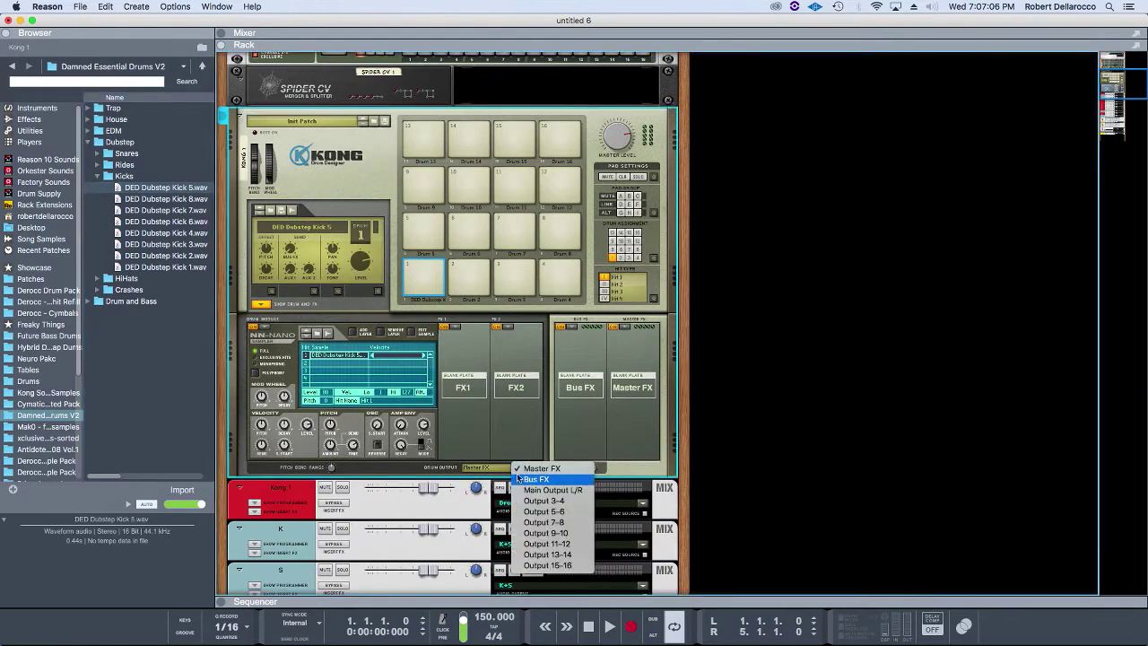
pyautogui.click(565, 506)
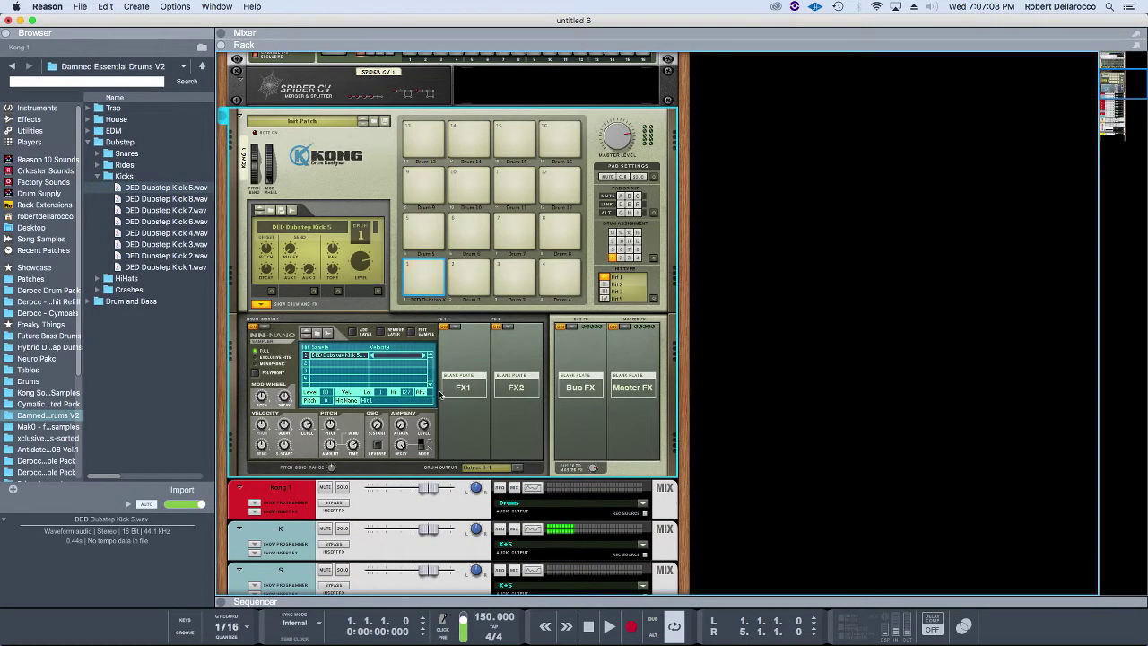
# - Load DED Dubstep Snare 4 onto Kong pad 2 and route it to Output 5-6
pyautogui.click(135, 233)
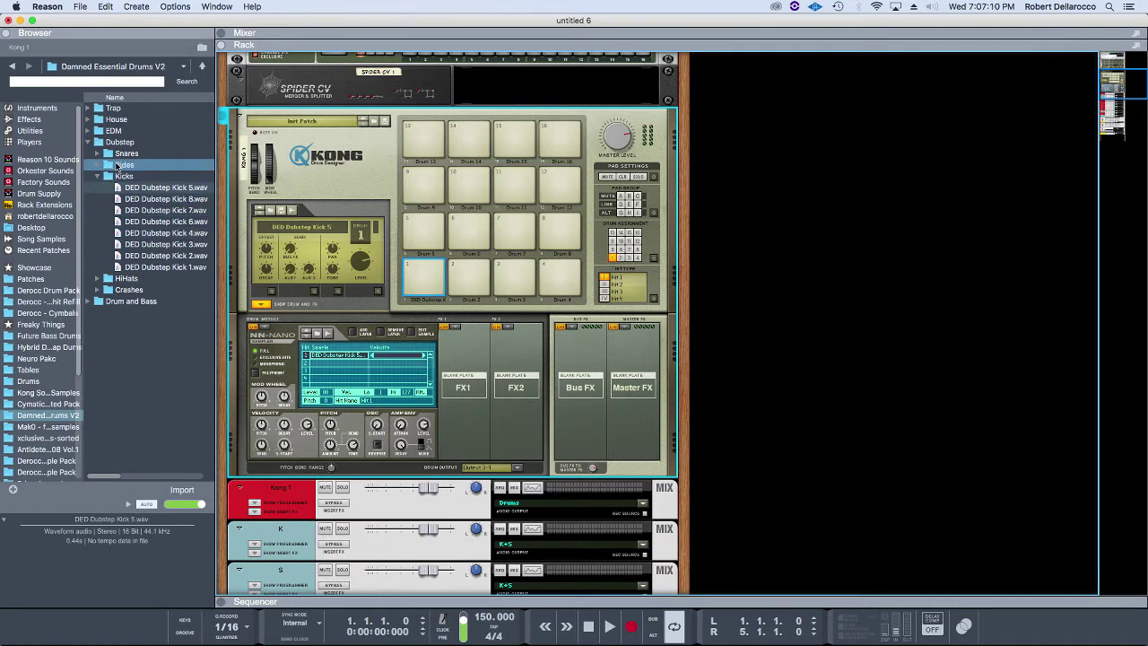
pyautogui.click(94, 154)
pyautogui.click(96, 153)
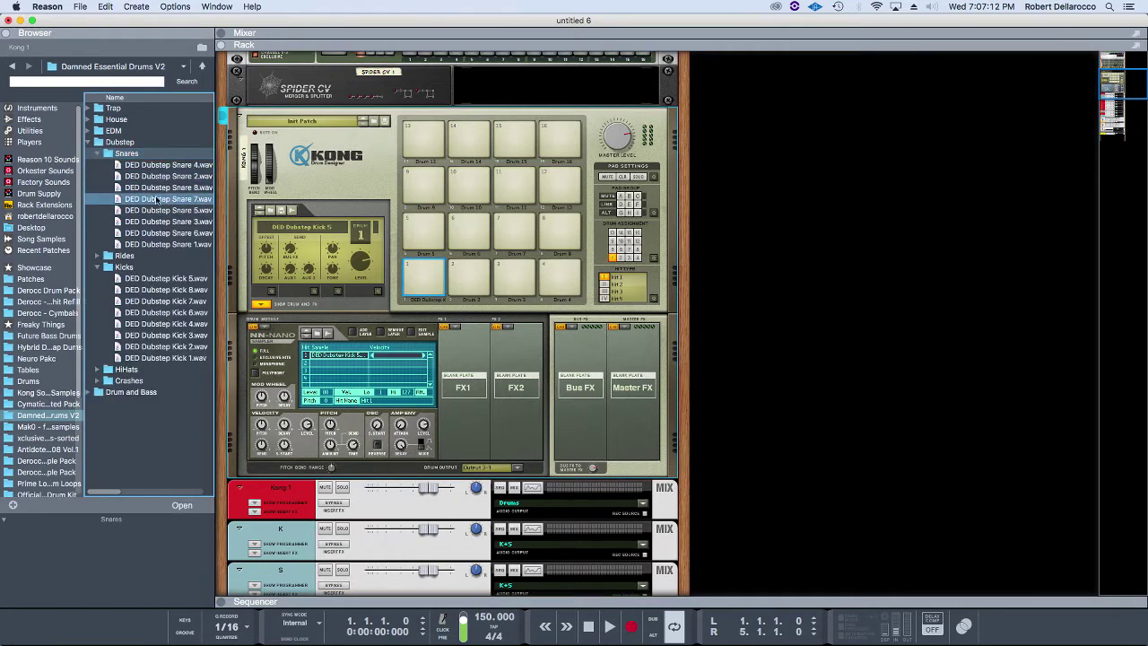
pyautogui.moveTo(166, 165); pyautogui.dragTo(467, 280)
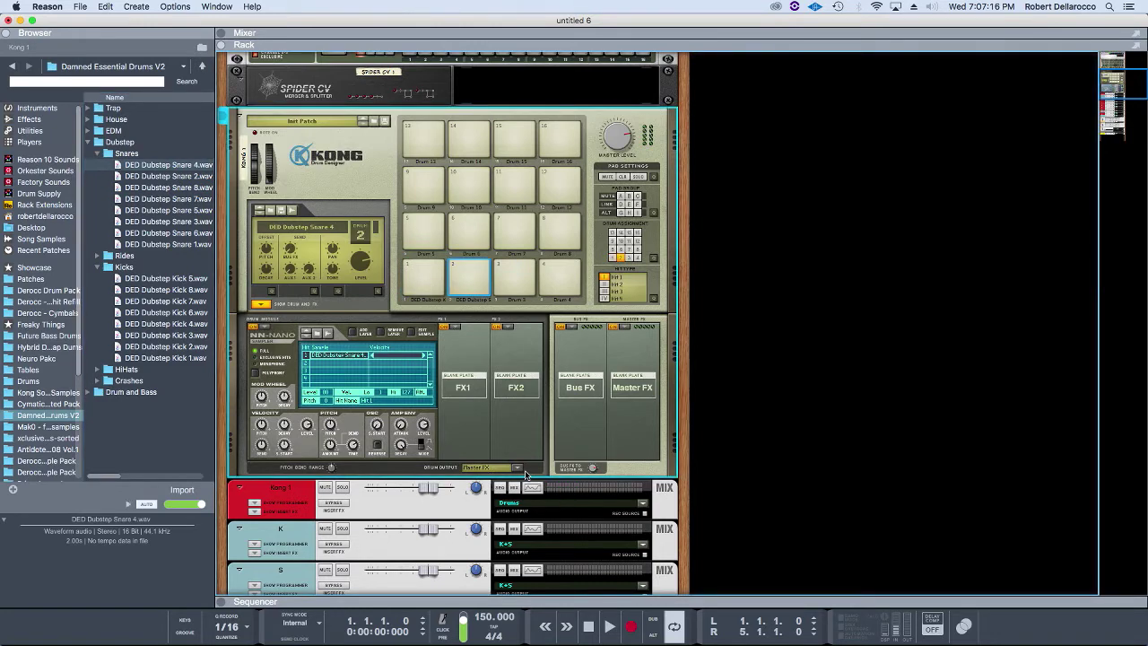
pyautogui.click(521, 468)
pyautogui.click(539, 511)
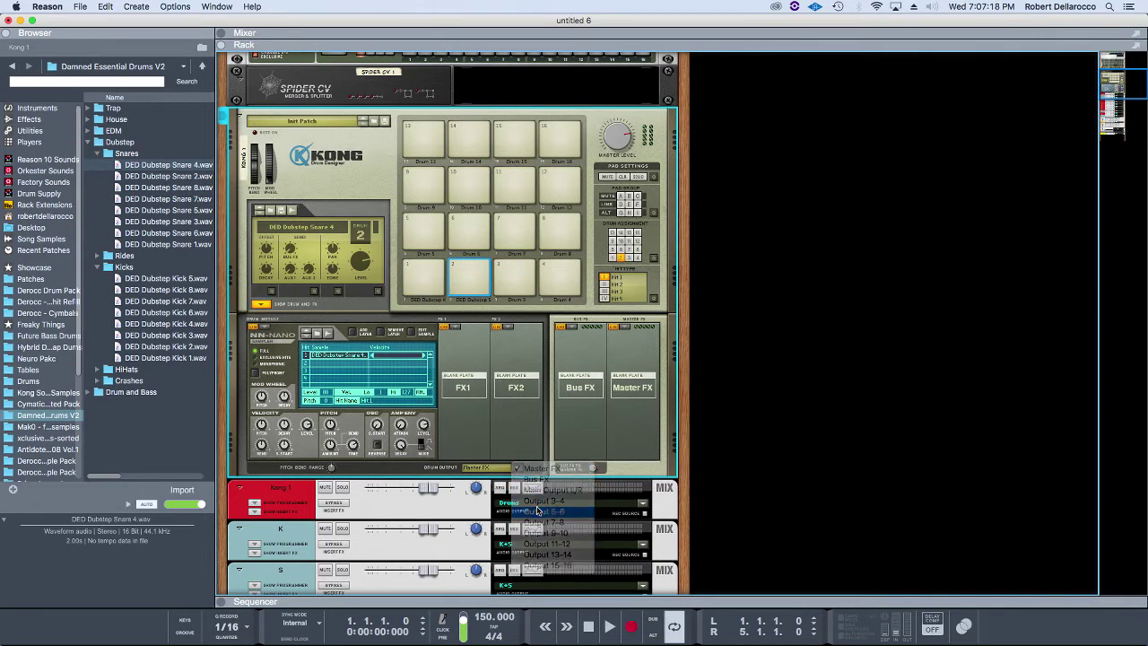
# - Audition the kick and snare on Kong pads 1 and 2
pyautogui.click(423, 276)
pyautogui.click(468, 277)
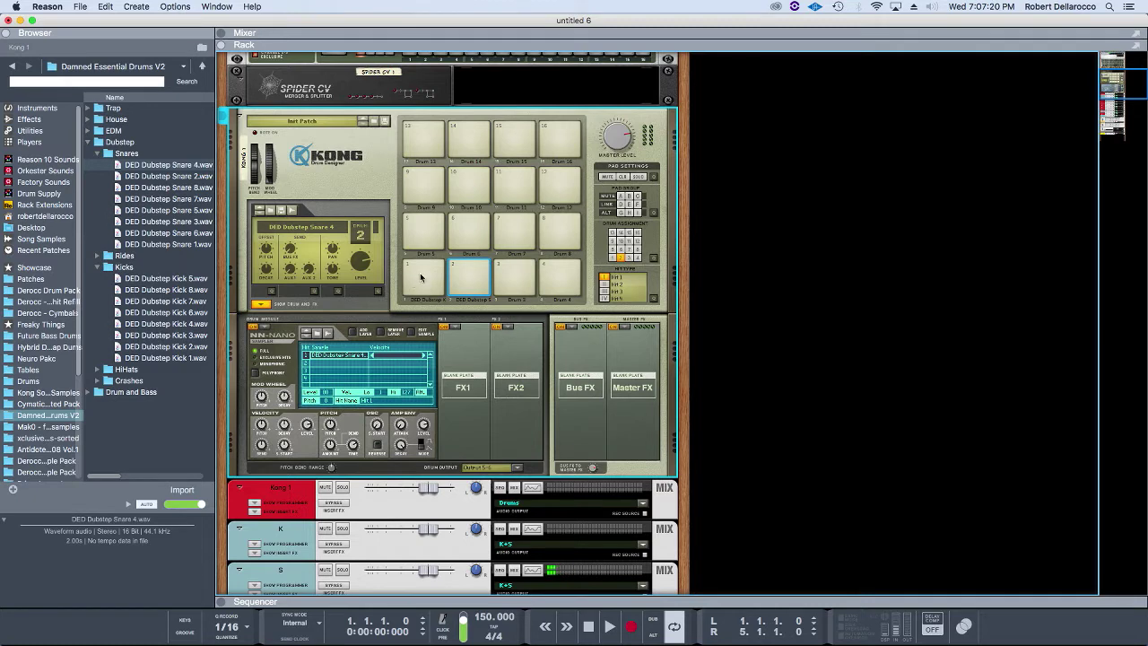
pyautogui.click(423, 275)
pyautogui.click(472, 274)
pyautogui.scroll(-5, 492, 394)
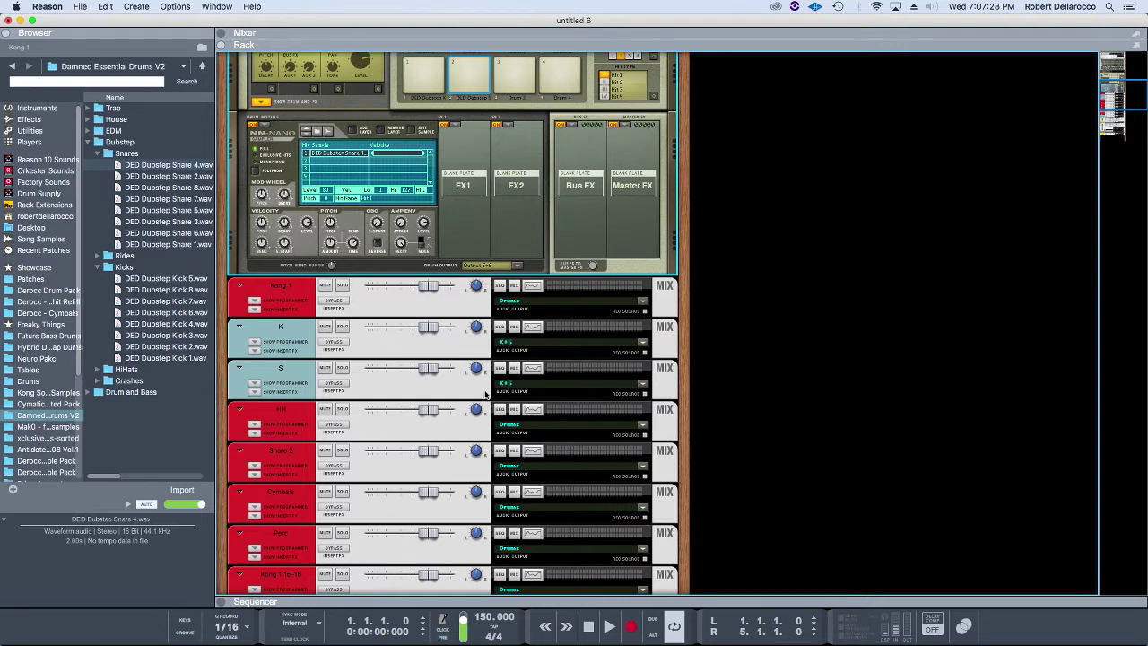
pyautogui.scroll(-7, 485, 394)
pyautogui.click(626, 495)
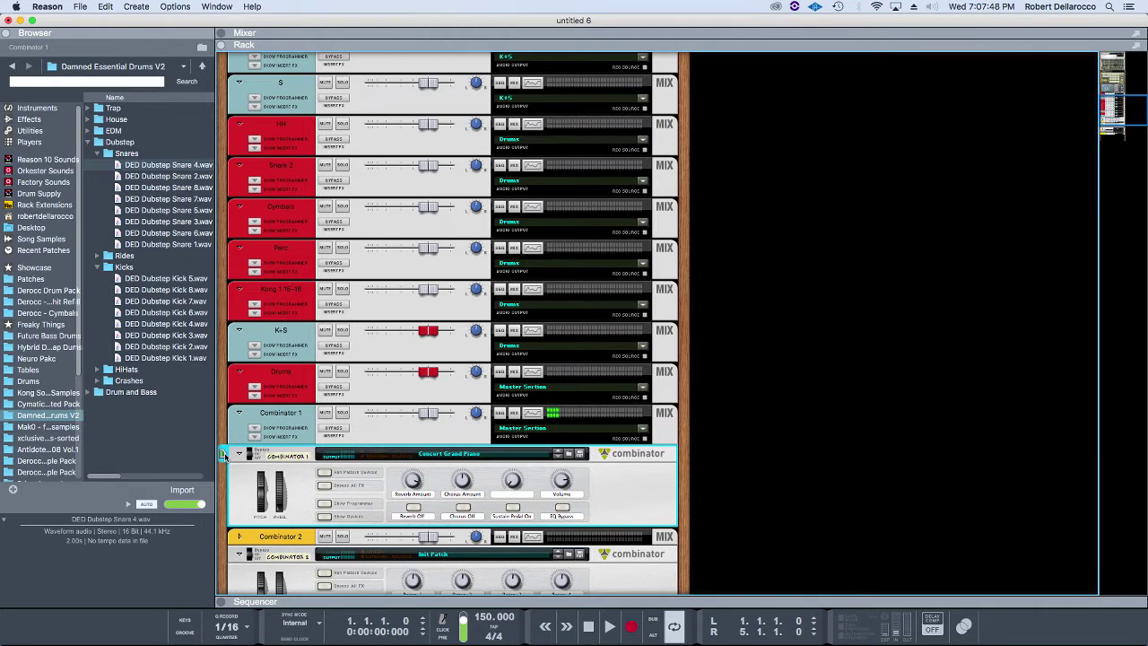
pyautogui.scroll(-4, 248, 464)
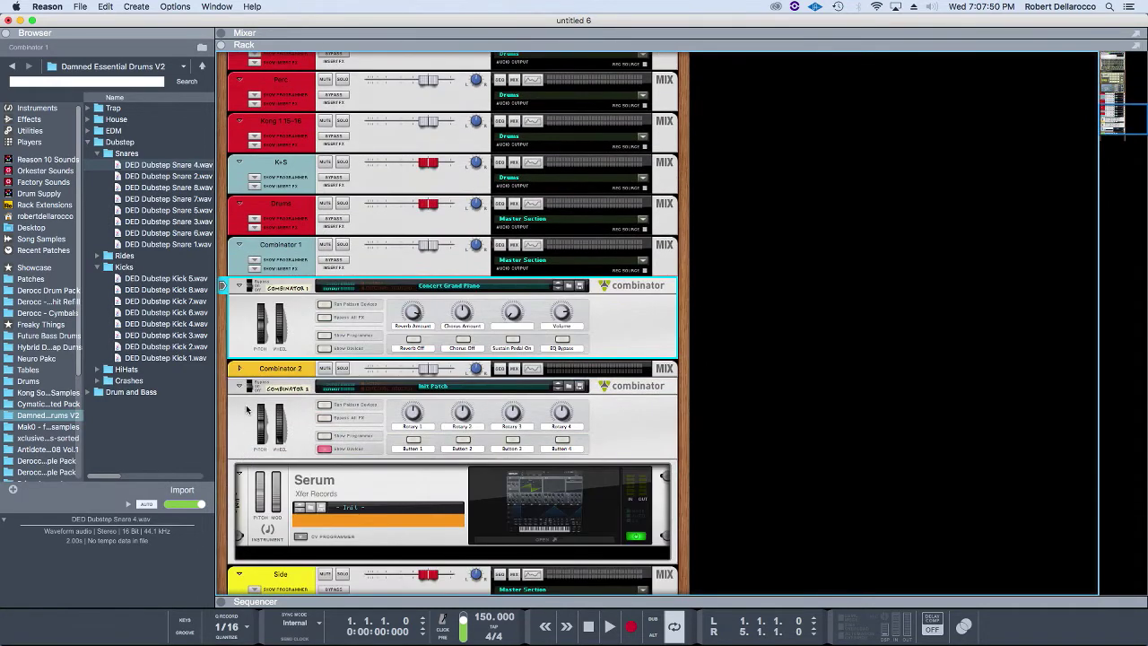
pyautogui.click(246, 409)
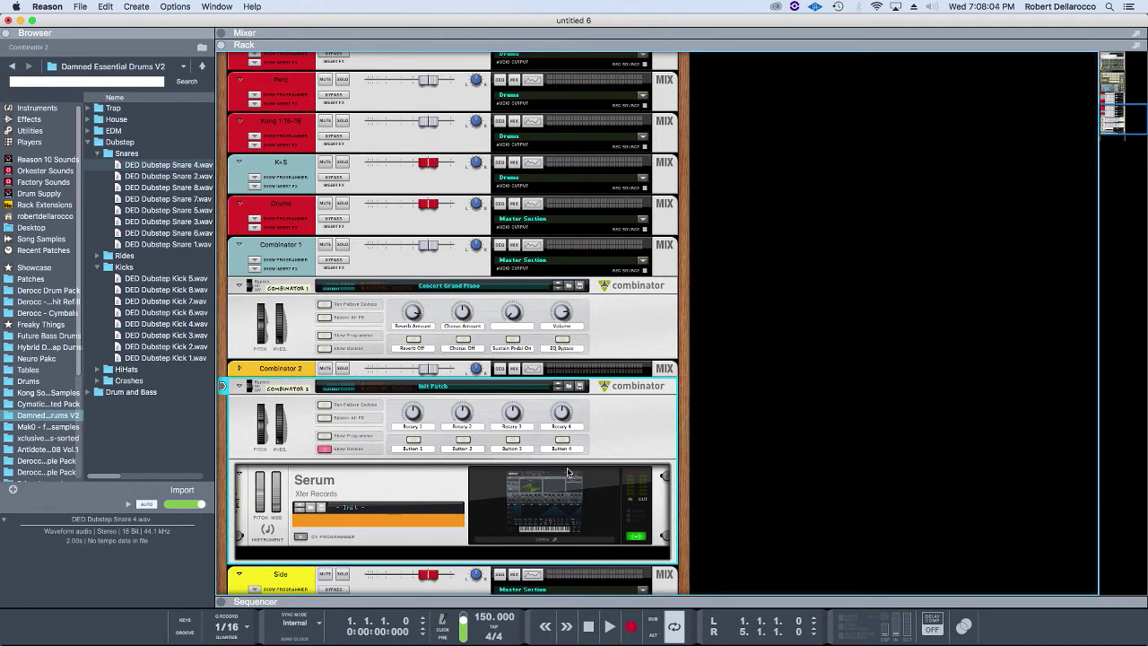
pyautogui.scroll(-3, 567, 471)
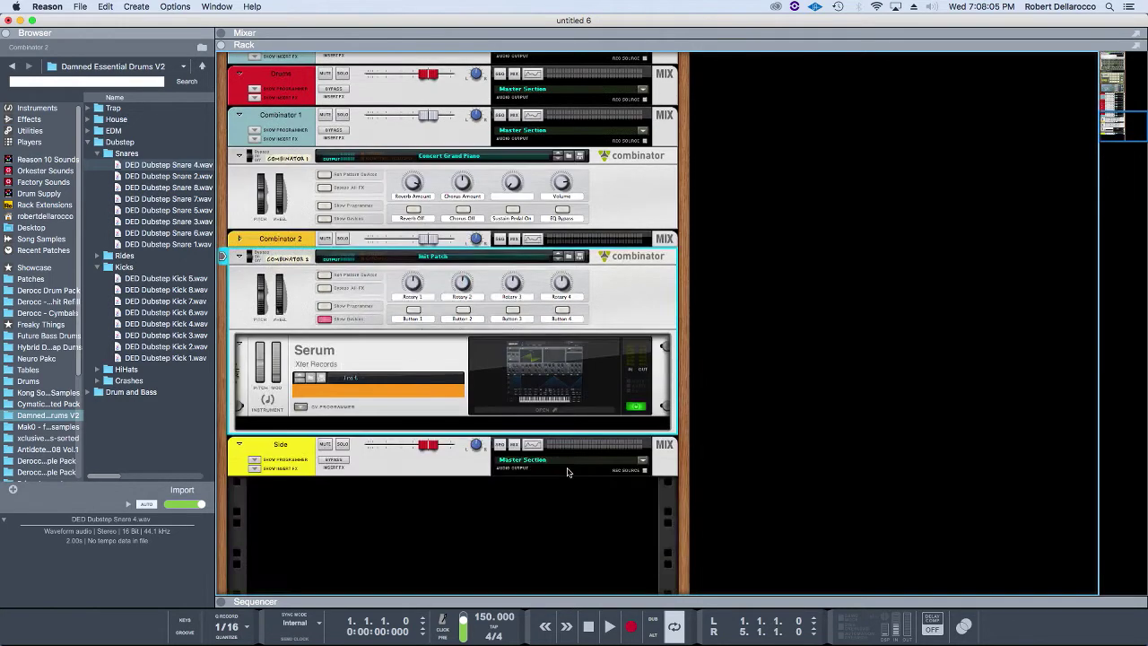
pyautogui.click(299, 450)
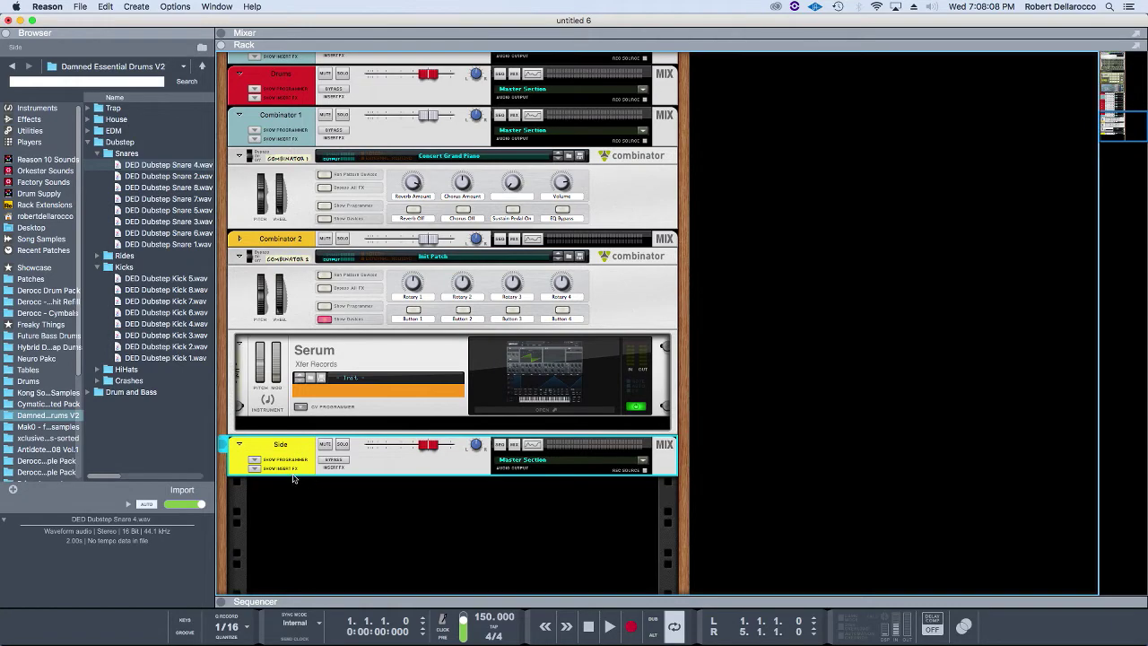
pyautogui.scroll(10, 281, 484)
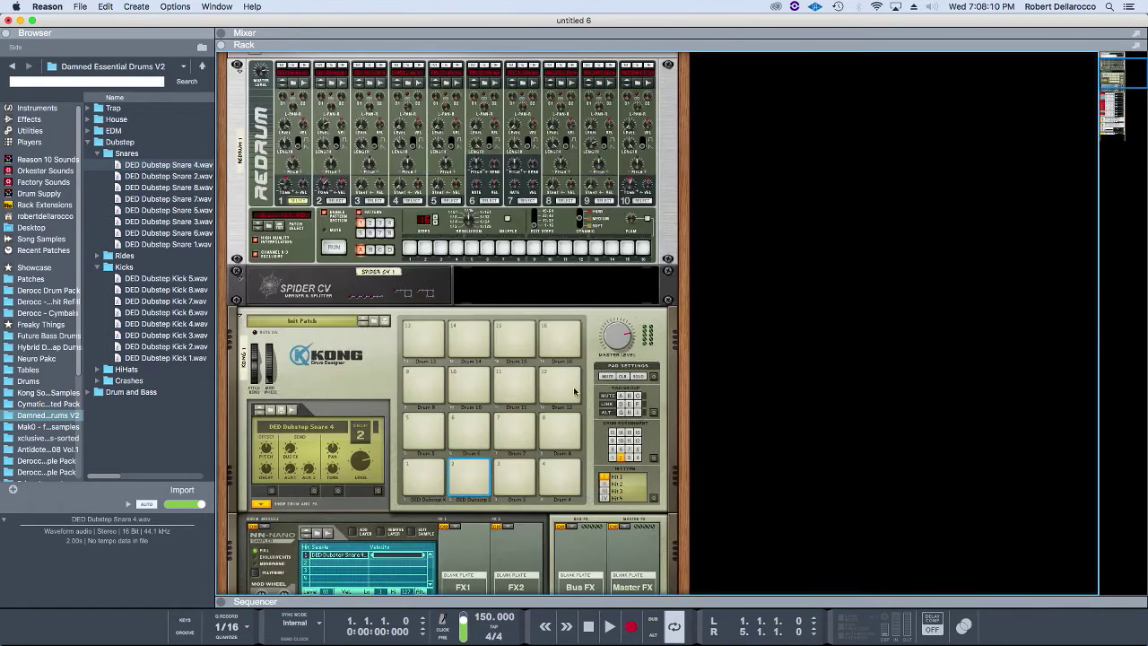
# - Select Redrum, scroll down to the Combinators and flip the rack to its rear cabling
pyautogui.scroll(2, 718, 404)
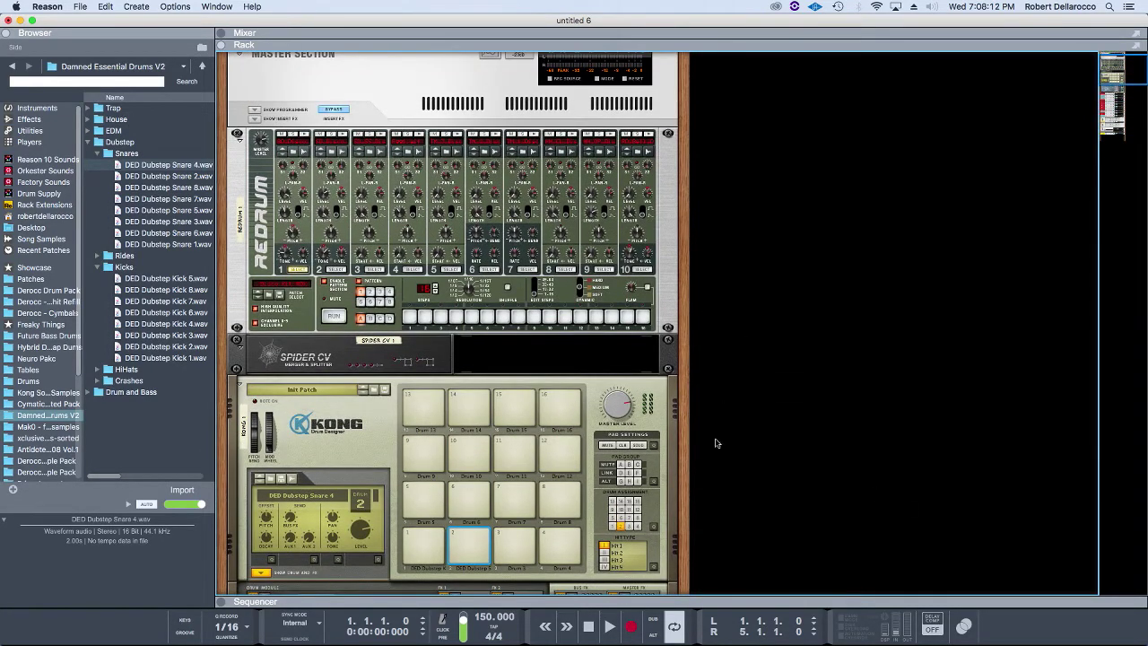
pyautogui.scroll(-6, 708, 446)
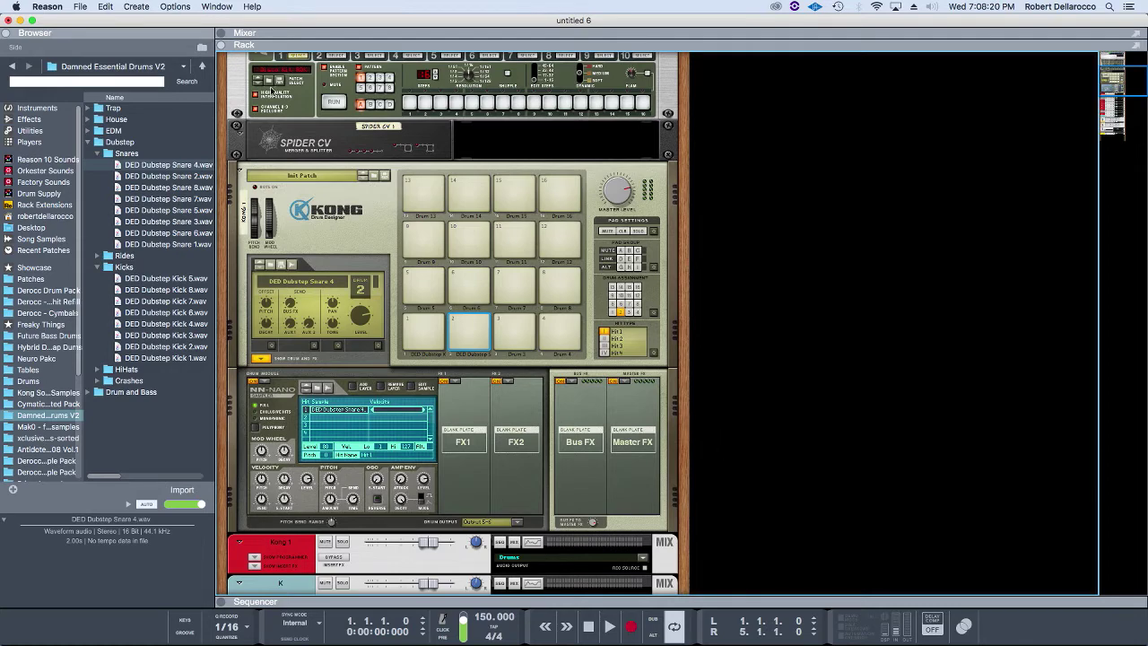
pyautogui.scroll(8, 665, 226)
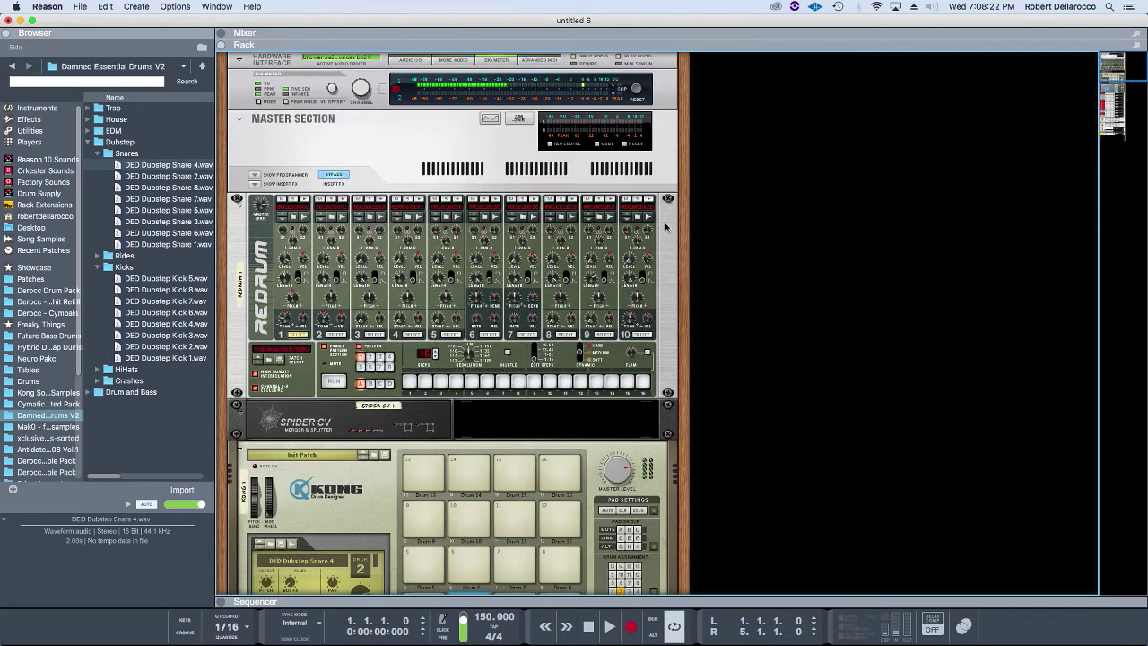
pyautogui.click(666, 226)
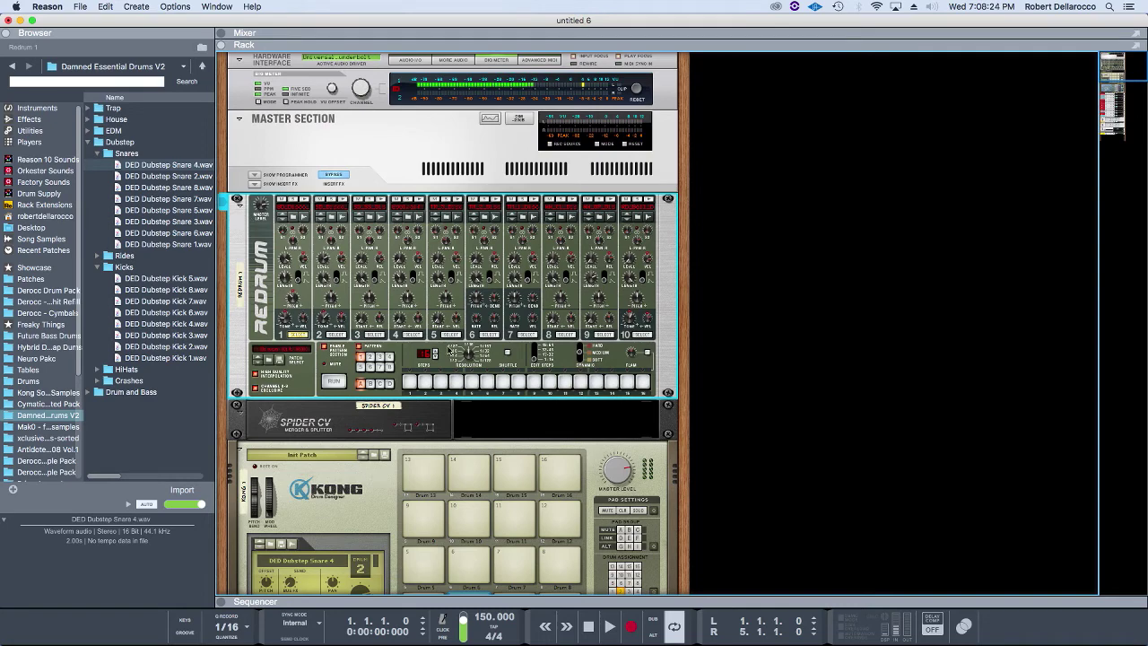
pyautogui.scroll(-10, 417, 397)
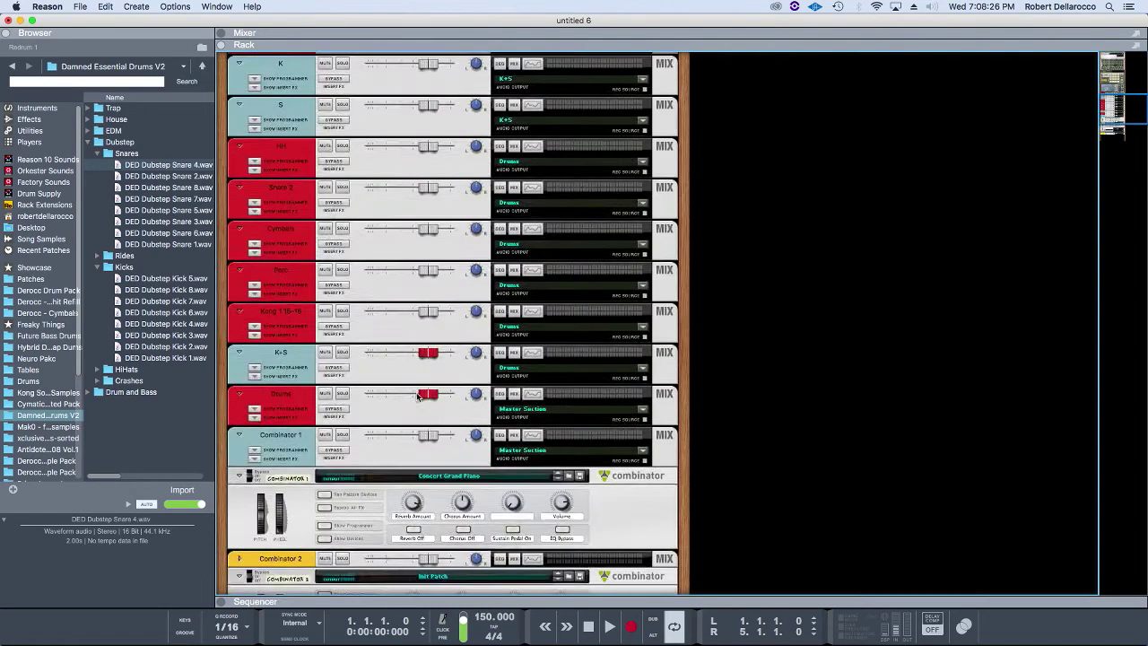
pyautogui.scroll(-5, 417, 397)
pyautogui.press('Tab')
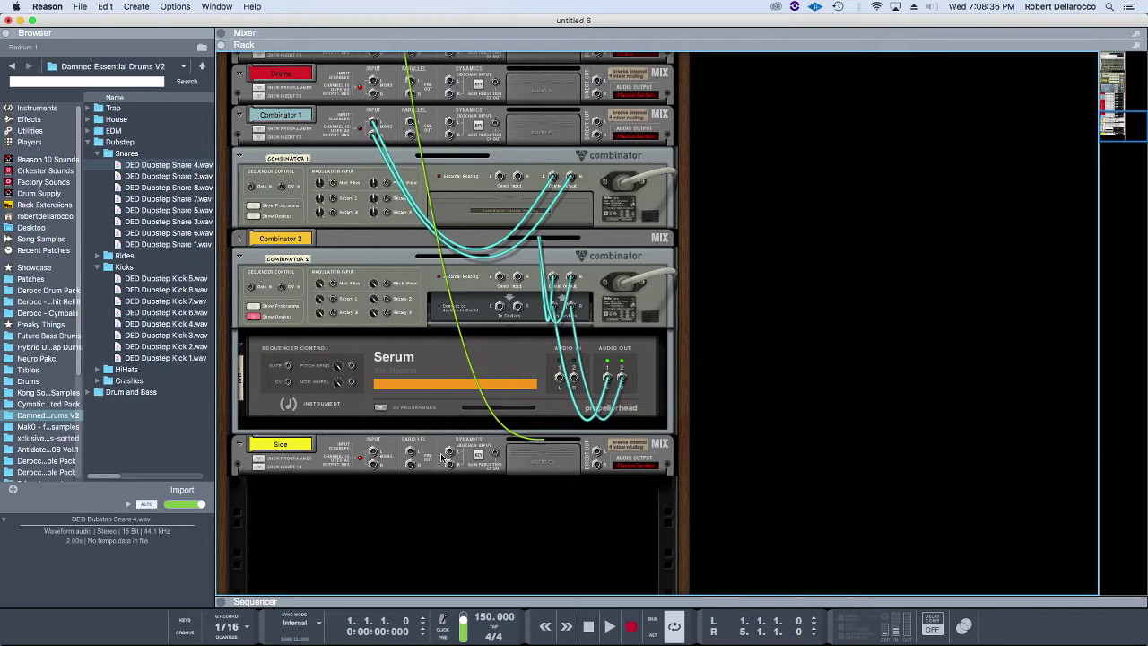
# - Open the Mixer to look over its dynamics section, then collapse it so the rack fills the window
pyautogui.click(221, 33)
pyautogui.scroll(10, 852, 247)
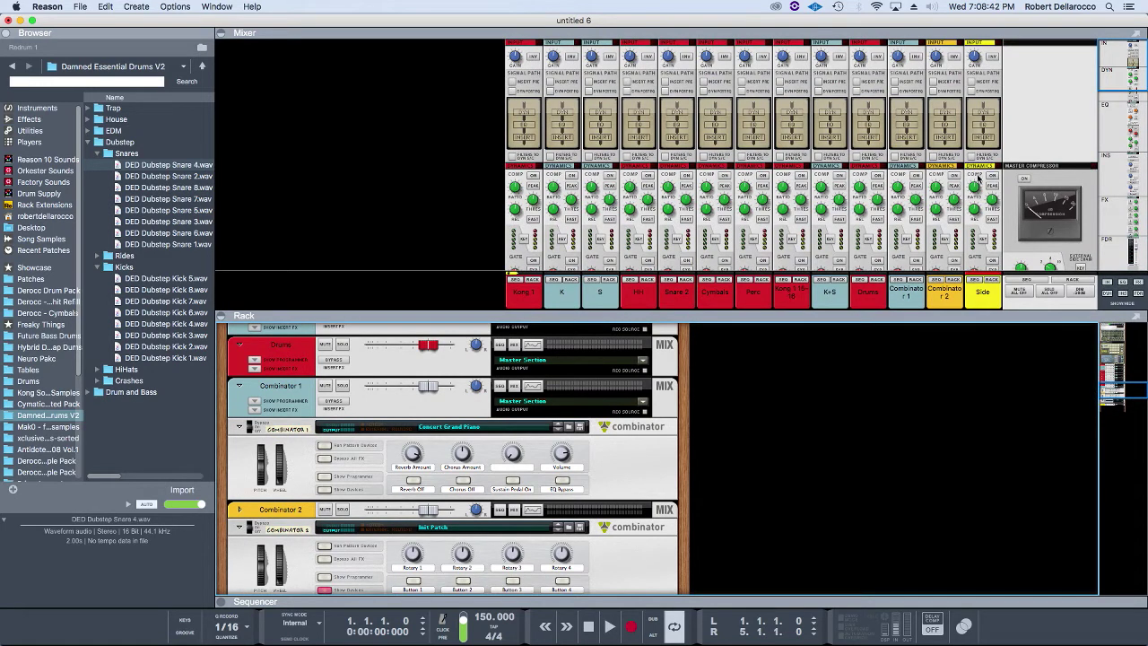
pyautogui.scroll(-2, 979, 177)
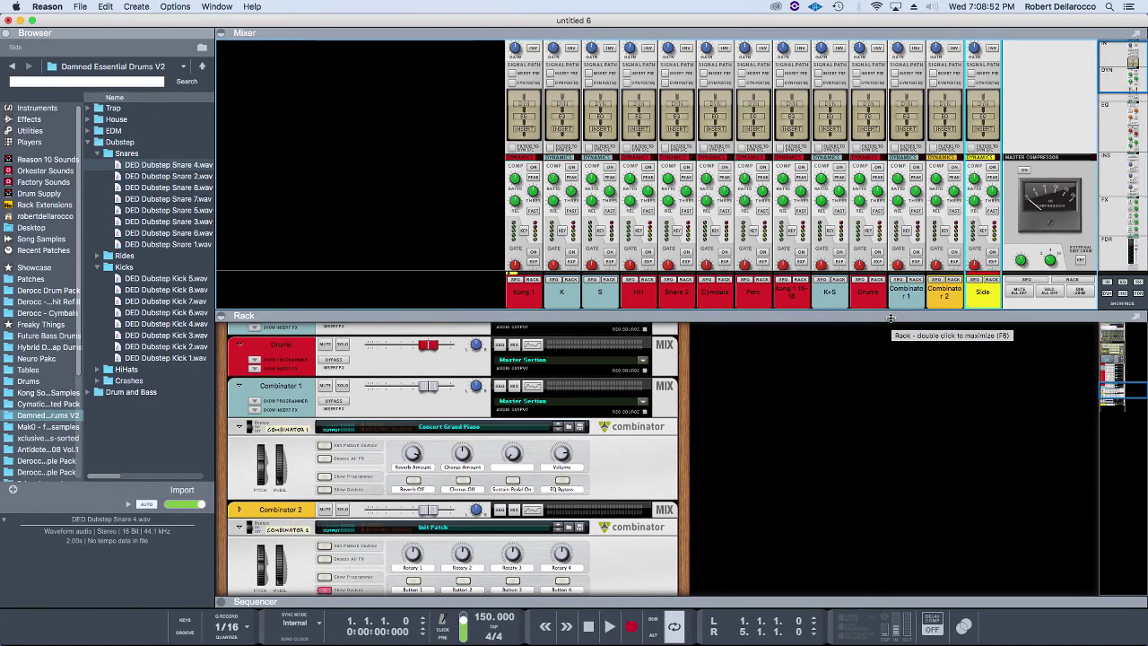
pyautogui.moveTo(892, 318); pyautogui.dragTo(841, 42)
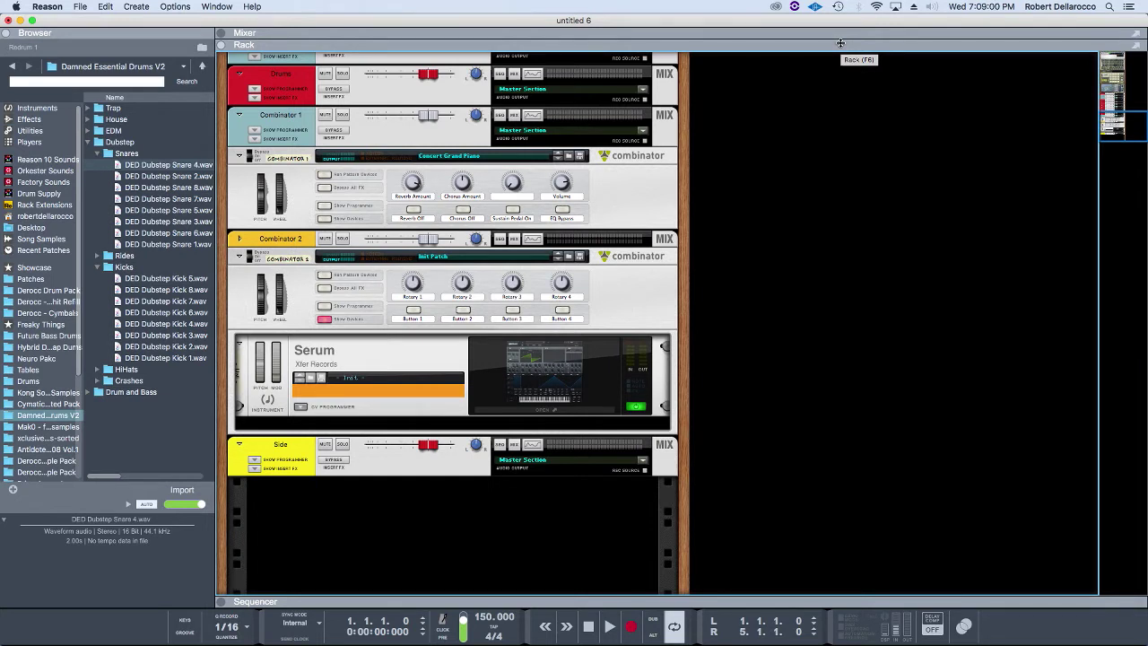
# - Expand the Side channel's insert FX to show the Sidechain ReAction device
pyautogui.click(251, 469)
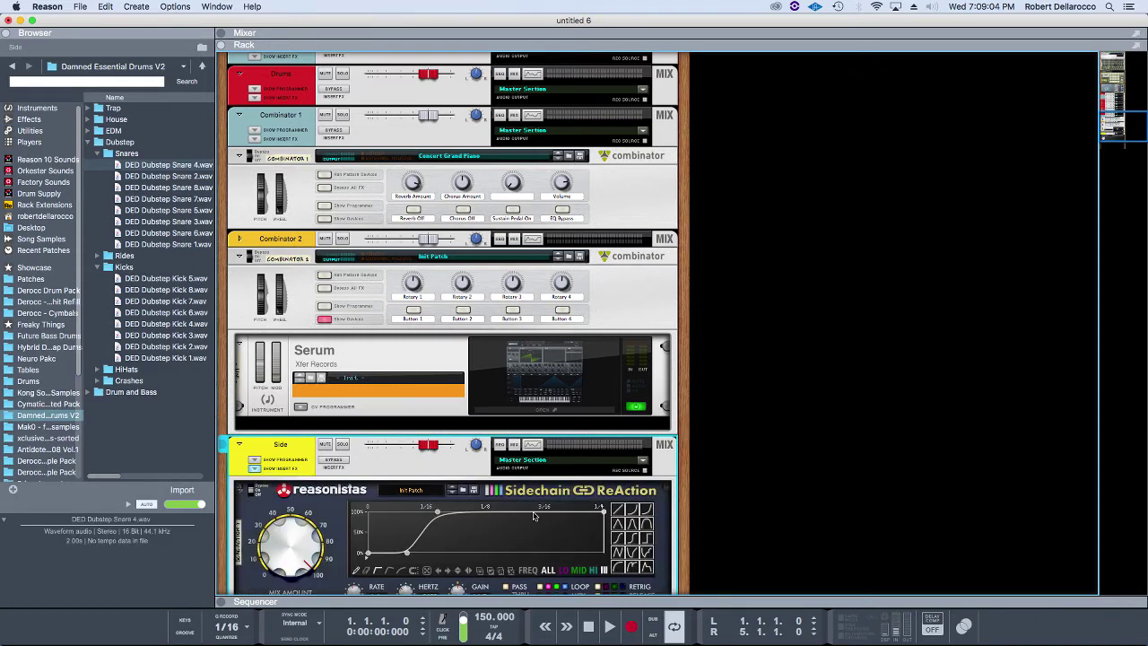
pyautogui.scroll(-3, 758, 496)
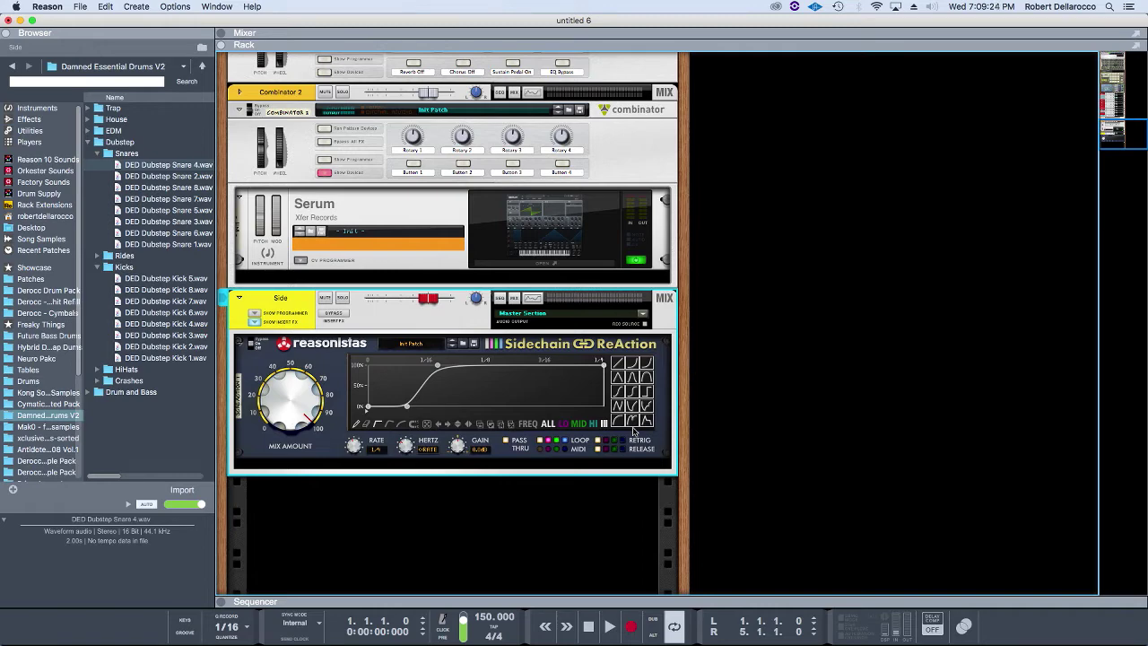
# - Open the Sequencer with F7 and enlarge its area
pyautogui.scroll(15, 633, 432)
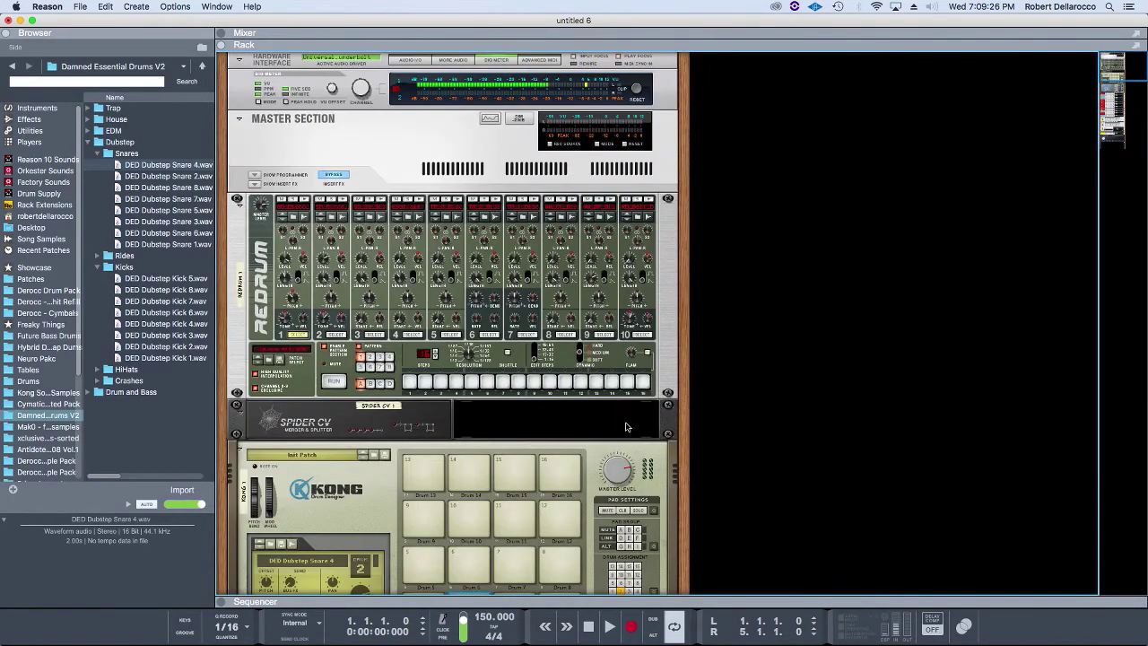
pyautogui.scroll(-1, 627, 427)
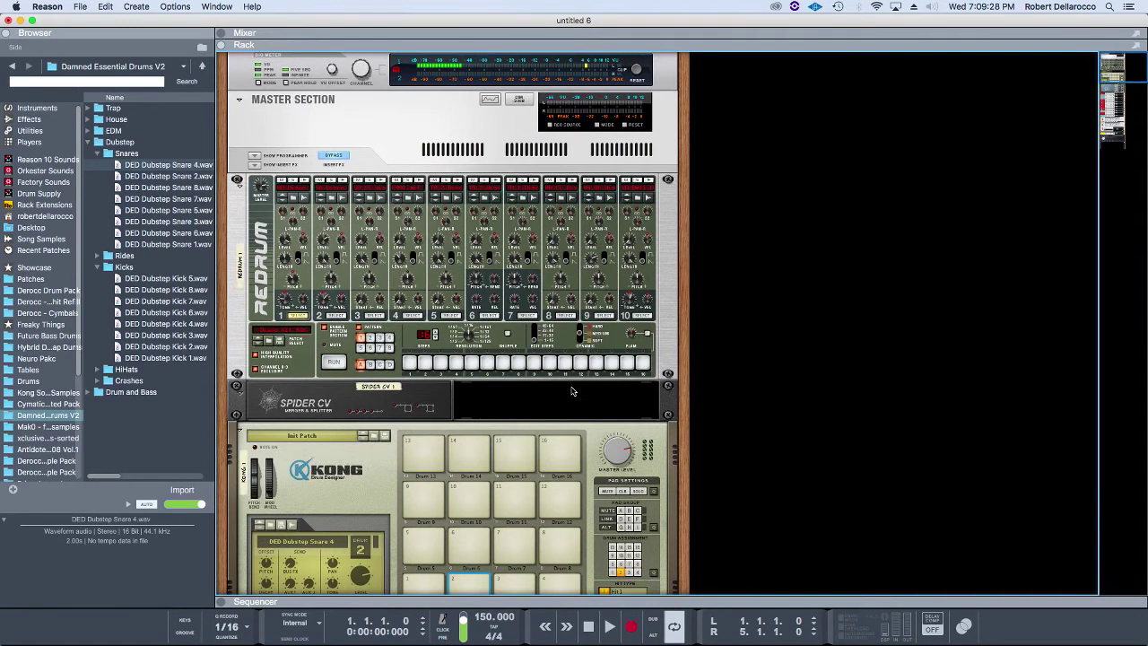
pyautogui.press('F5')
pyautogui.press('F7')
pyautogui.moveTo(568, 408); pyautogui.dragTo(518, 45)
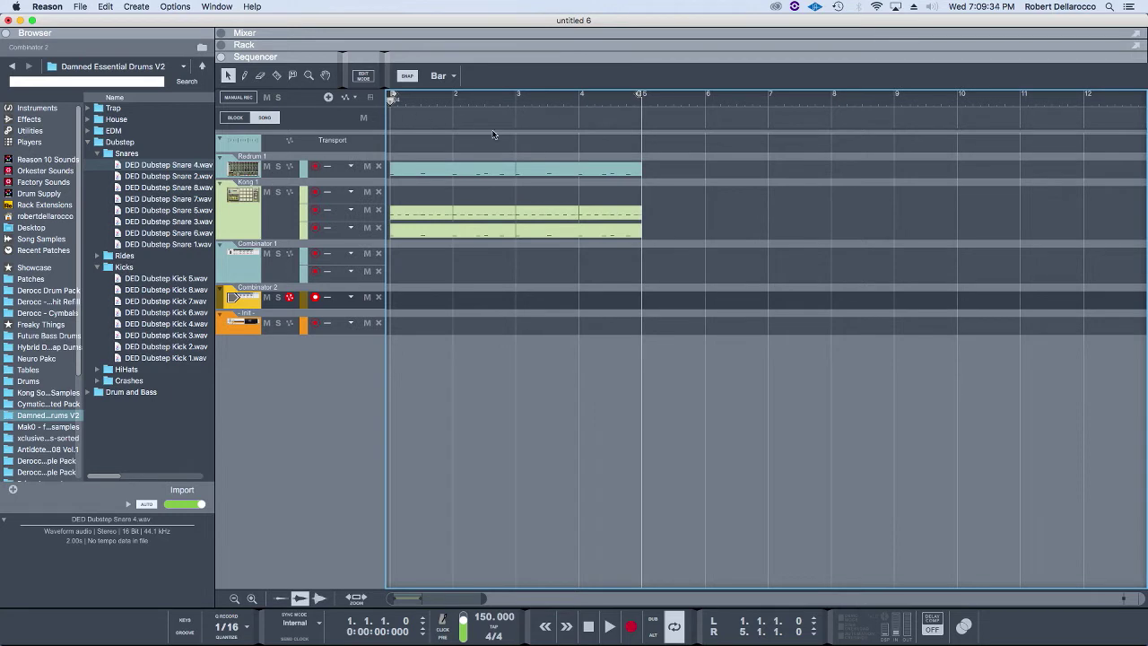
# - Inspect the notes in the Kong Lane 1 and Kong Lane 2 clips
pyautogui.scroll(3, 525, 211)
pyautogui.scroll(3, 522, 203)
pyautogui.scroll(-1, 523, 207)
pyautogui.scroll(1, 523, 207)
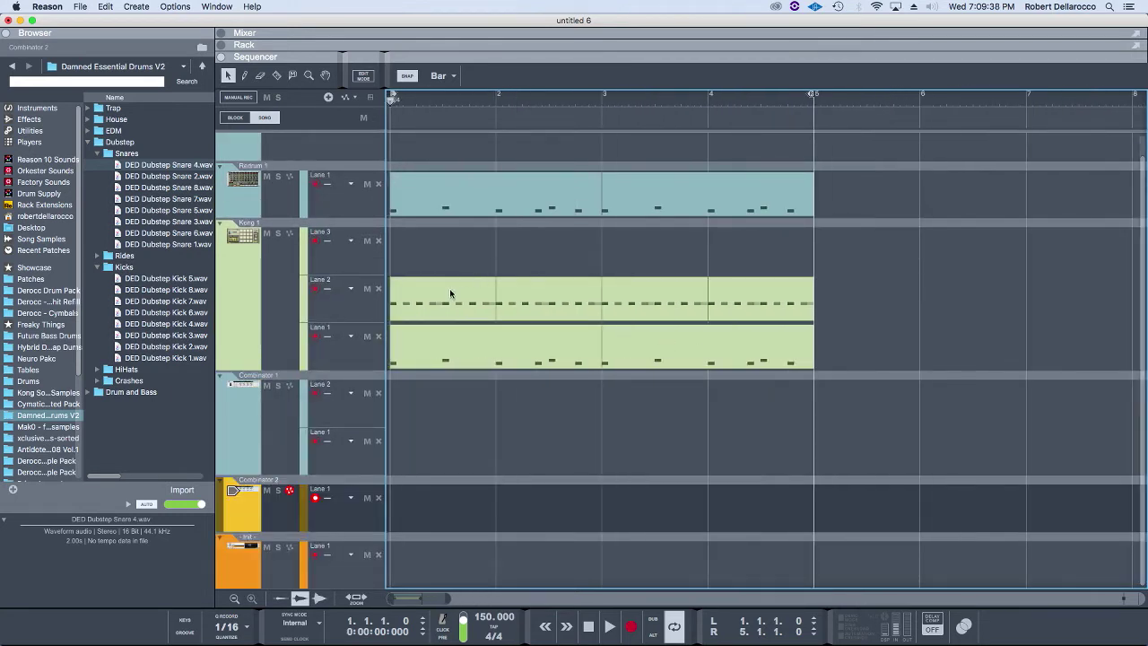
pyautogui.click(472, 359)
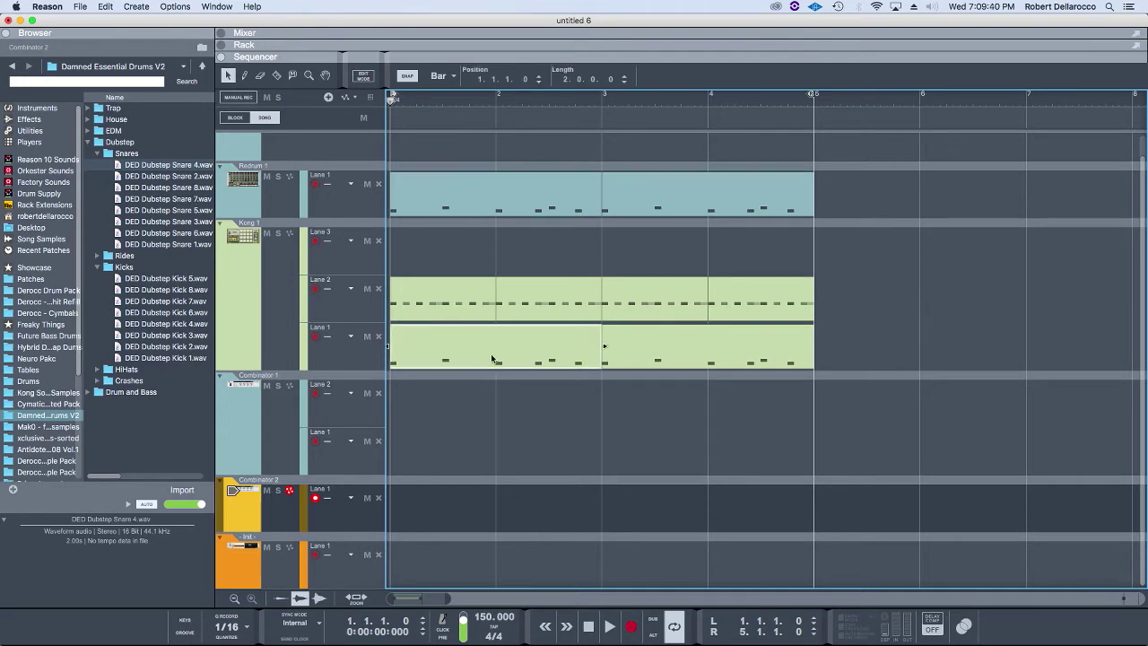
pyautogui.doubleClick(490, 358)
pyautogui.hotkey('shift', 'Tab')
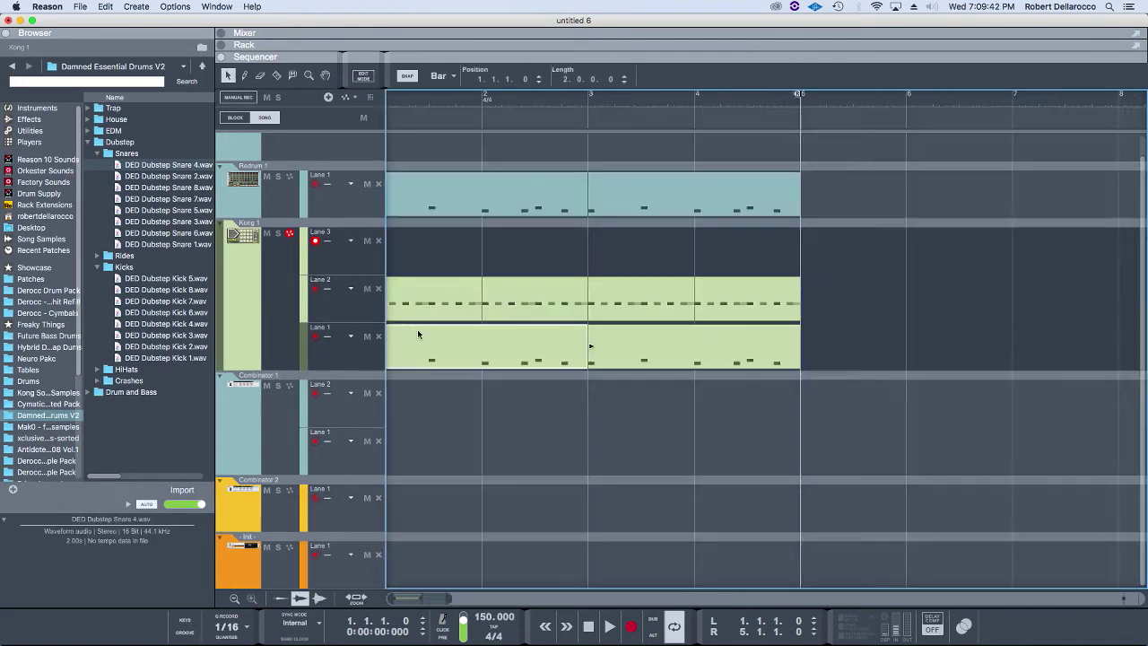
pyautogui.hscroll(-1, 416, 323)
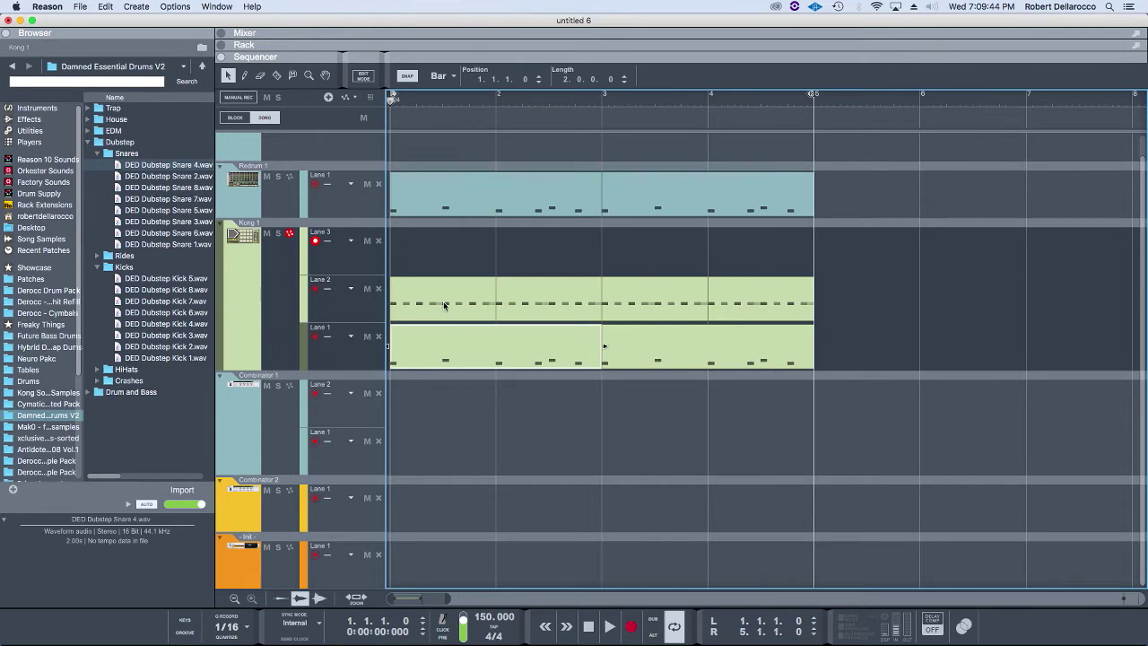
pyautogui.doubleClick(443, 303)
pyautogui.hotkey('shift', 'Tab')
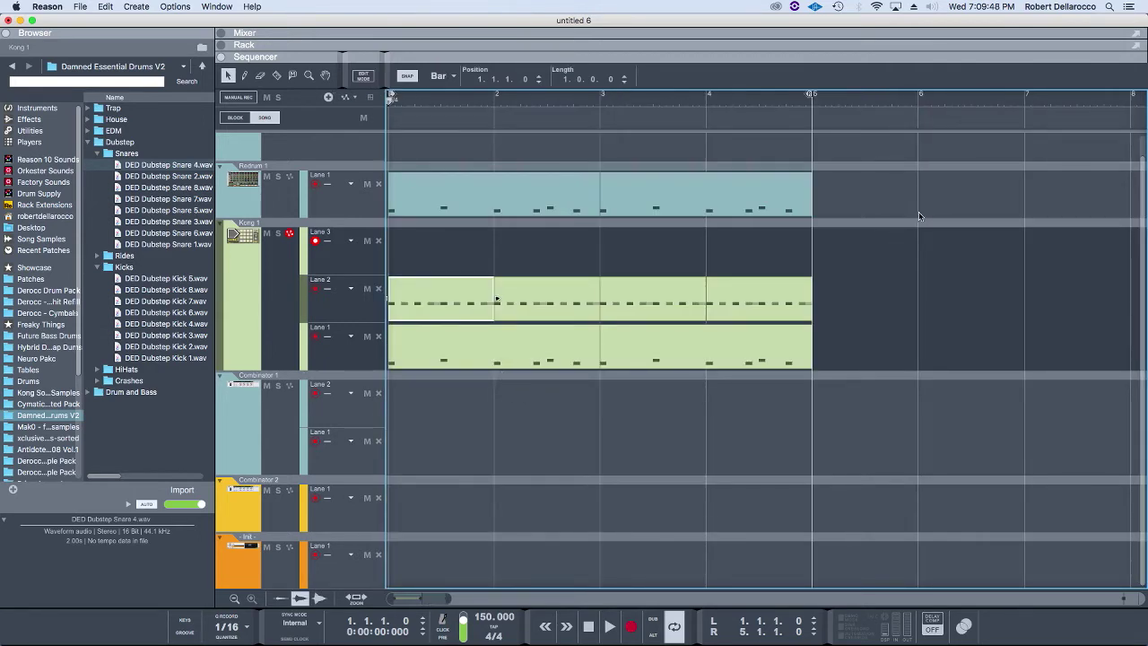
# - Delete the Redrum clip and copy the Kong Lane 1 clips into Redrum Lane 1
pyautogui.click(511, 179)
pyautogui.press('Delete')
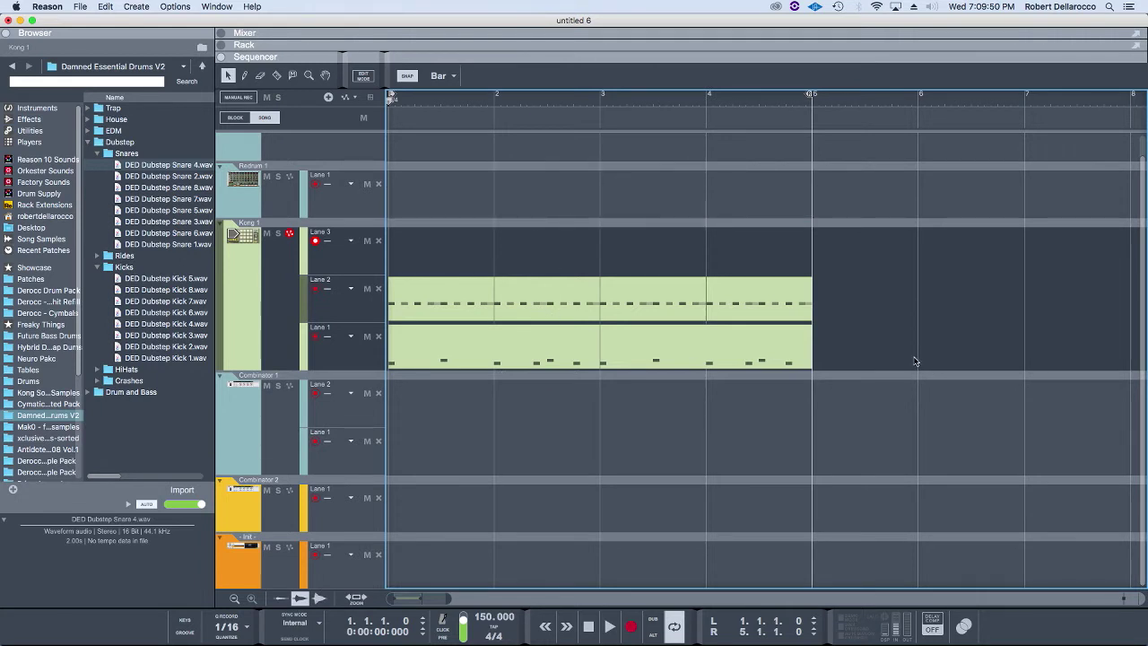
pyautogui.moveTo(915, 359); pyautogui.dragTo(598, 341)
pyautogui.moveTo(463, 355); pyautogui.dragTo(436, 186)
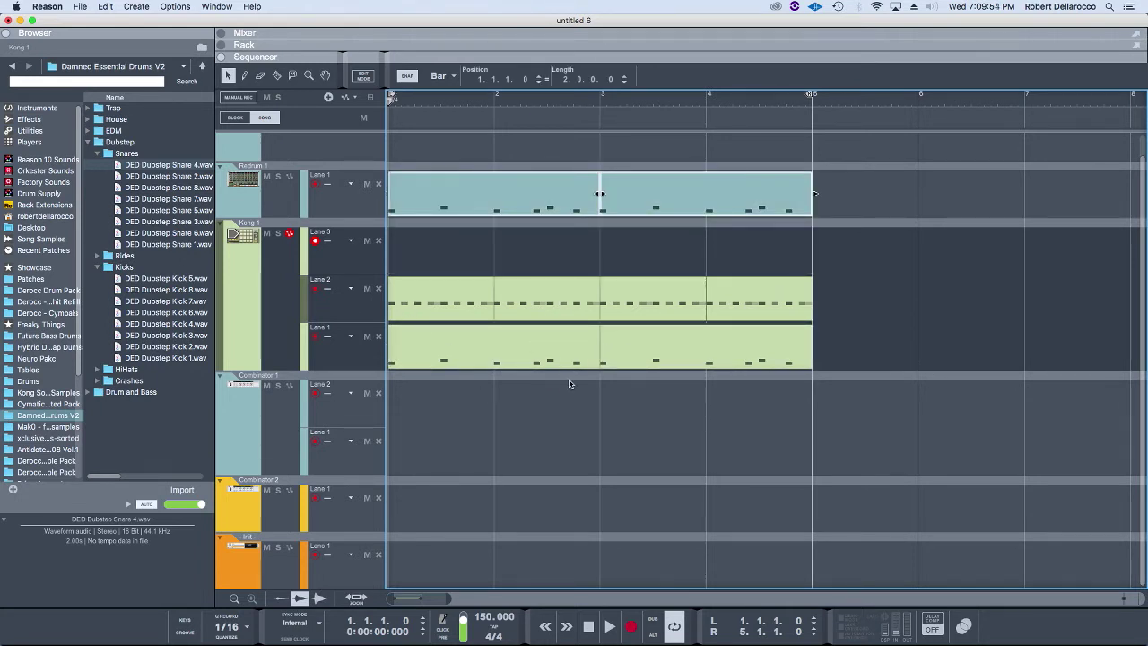
pyautogui.click(491, 362)
pyautogui.click(480, 197)
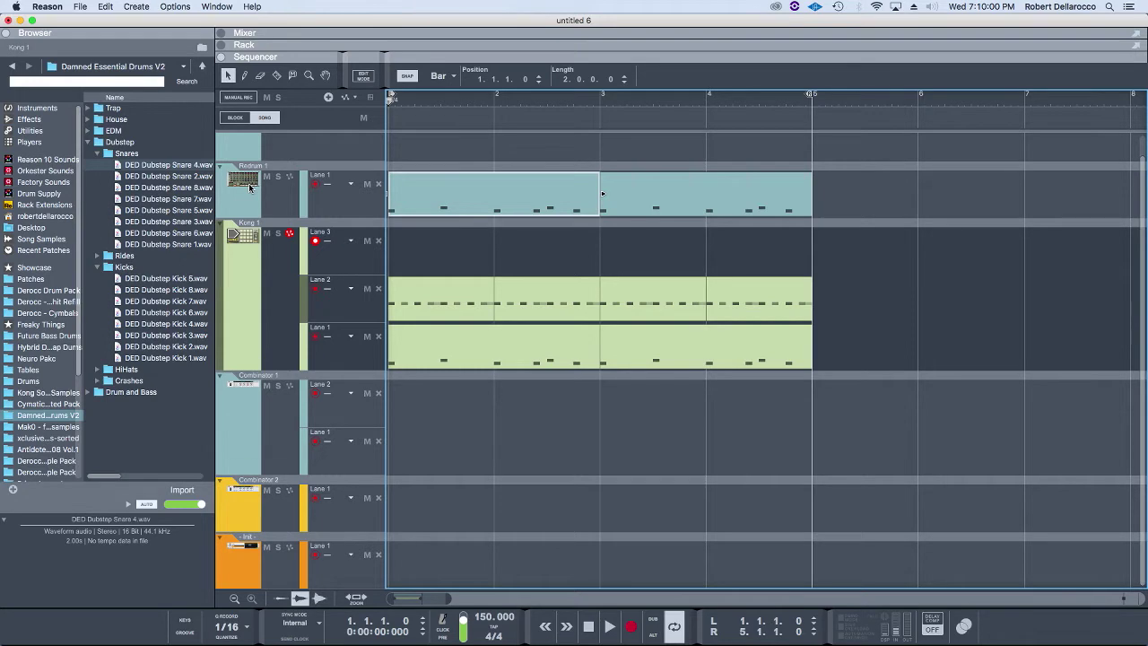
# - Show the rack above the sequencer, enlarged from the Hardware Interface down
pyautogui.press('F5')
pyautogui.press('F6')
pyautogui.scroll(4, 513, 263)
pyautogui.moveTo(669, 416); pyautogui.dragTo(681, 599)
# - Collapse the Sequencer and Mixer, flip the rack, select Redrum and flip back
pyautogui.press('F5')
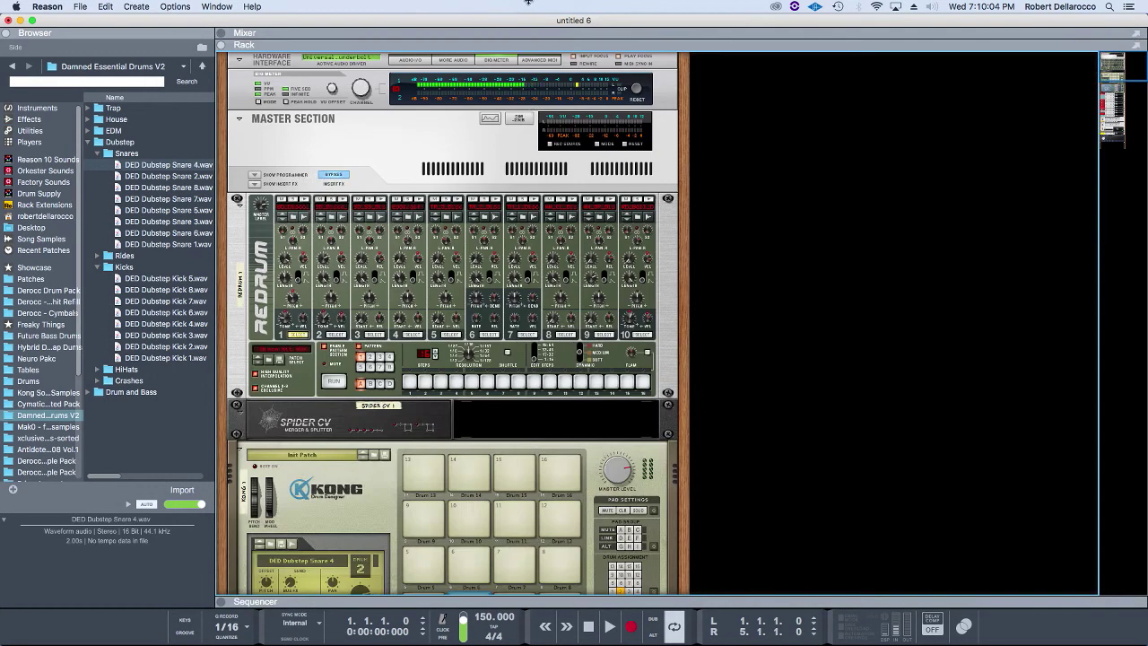
pyautogui.press('Tab')
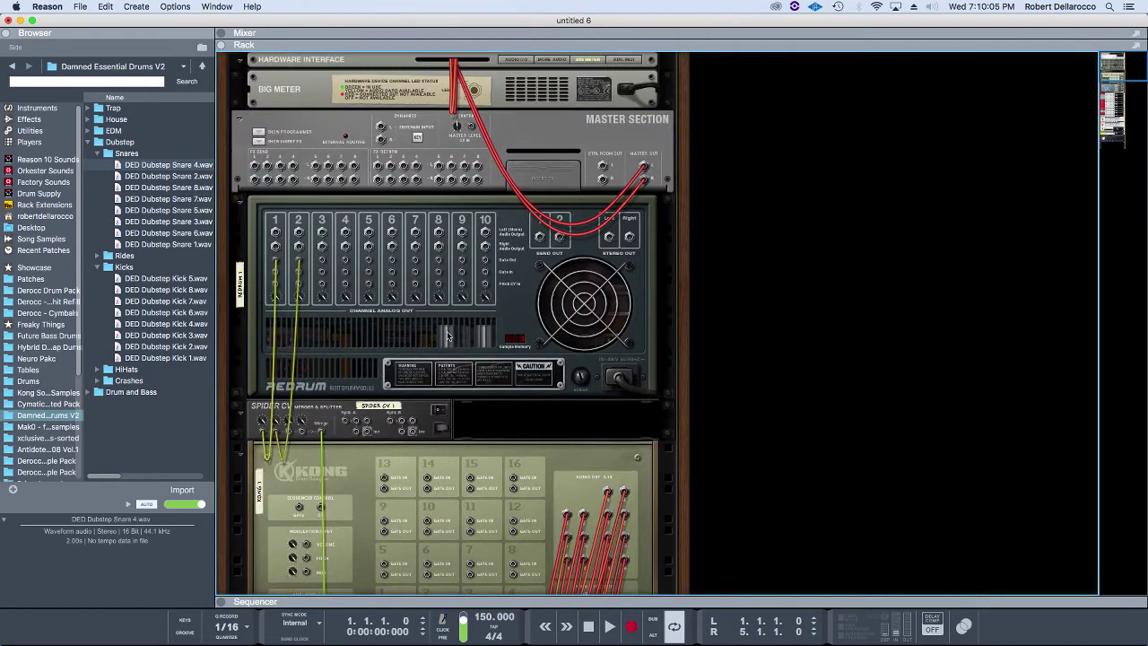
pyautogui.click(275, 218)
pyautogui.press('Tab')
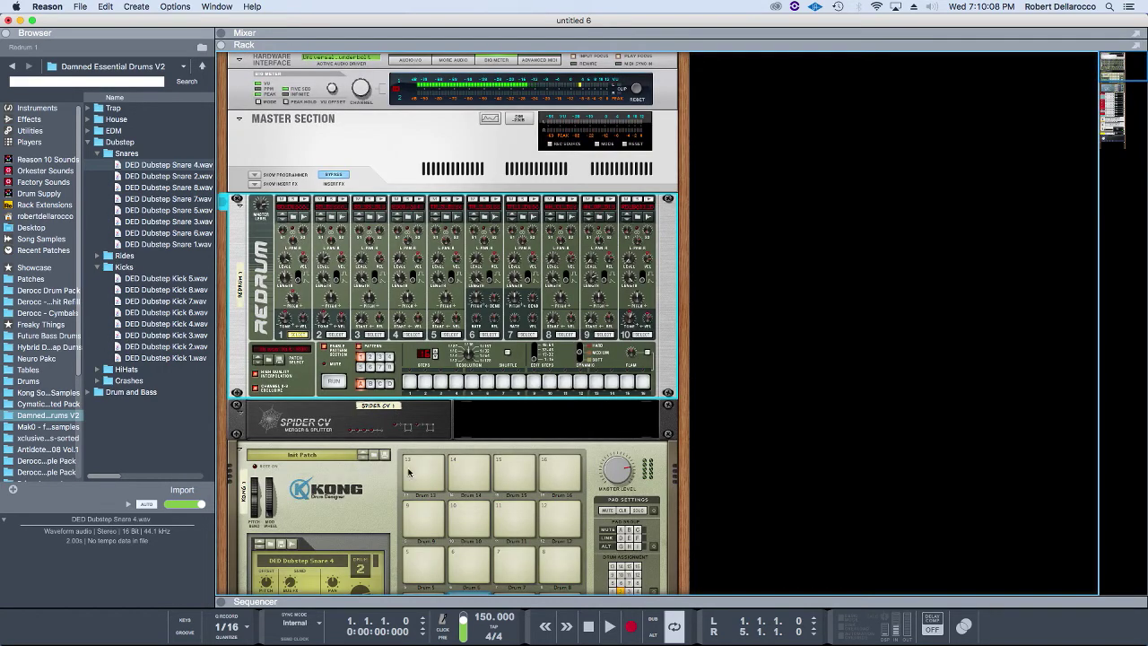
# - Select Kong's DED Dubstep Snare 4 pad, then view the rear cabling down to ReAction
pyautogui.scroll(-5, 409, 475)
pyautogui.click(434, 368)
pyautogui.click(464, 370)
pyautogui.scroll(5, 463, 371)
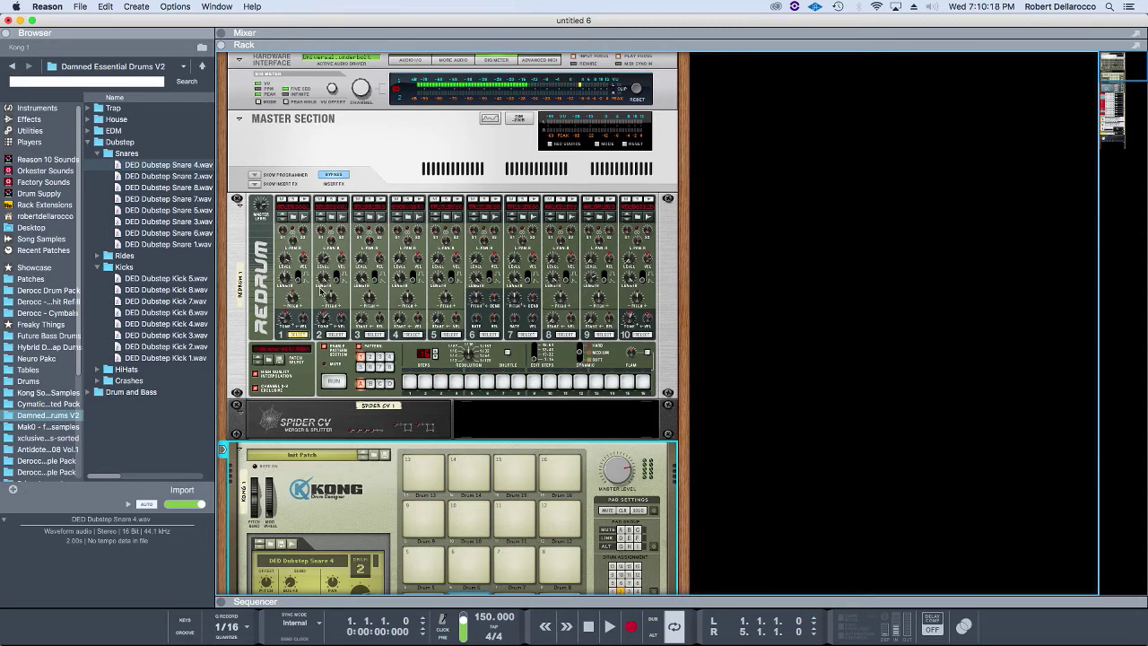
pyautogui.press('Tab')
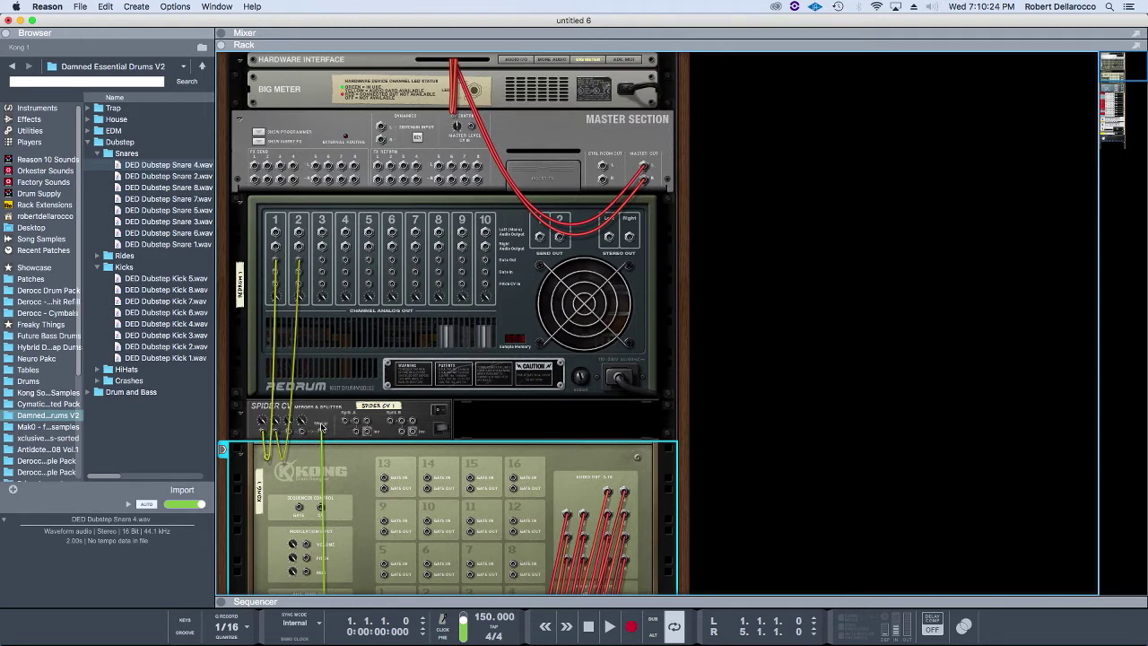
pyautogui.scroll(-1, 326, 428)
pyautogui.scroll(-15, 327, 427)
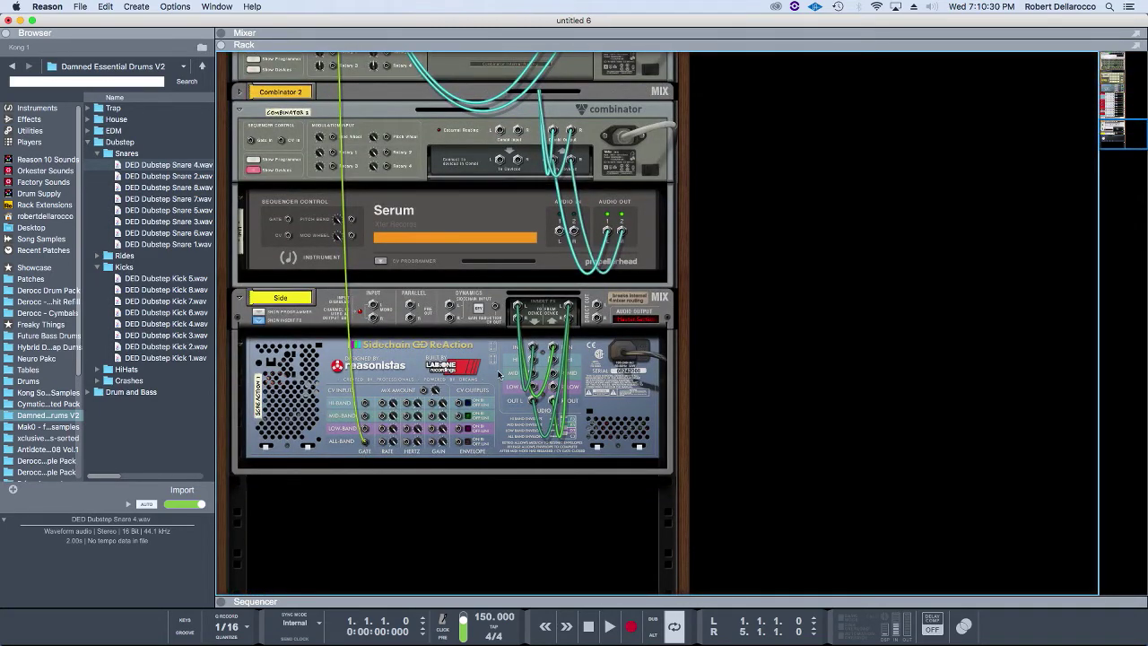
pyautogui.press('Tab')
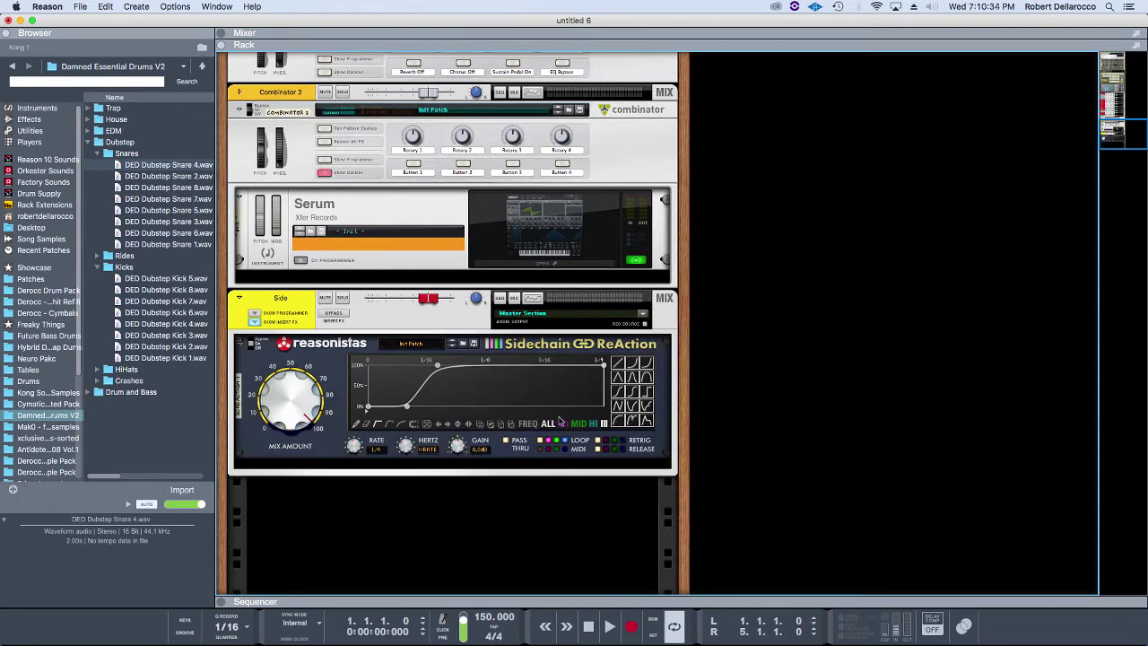
pyautogui.press('space')
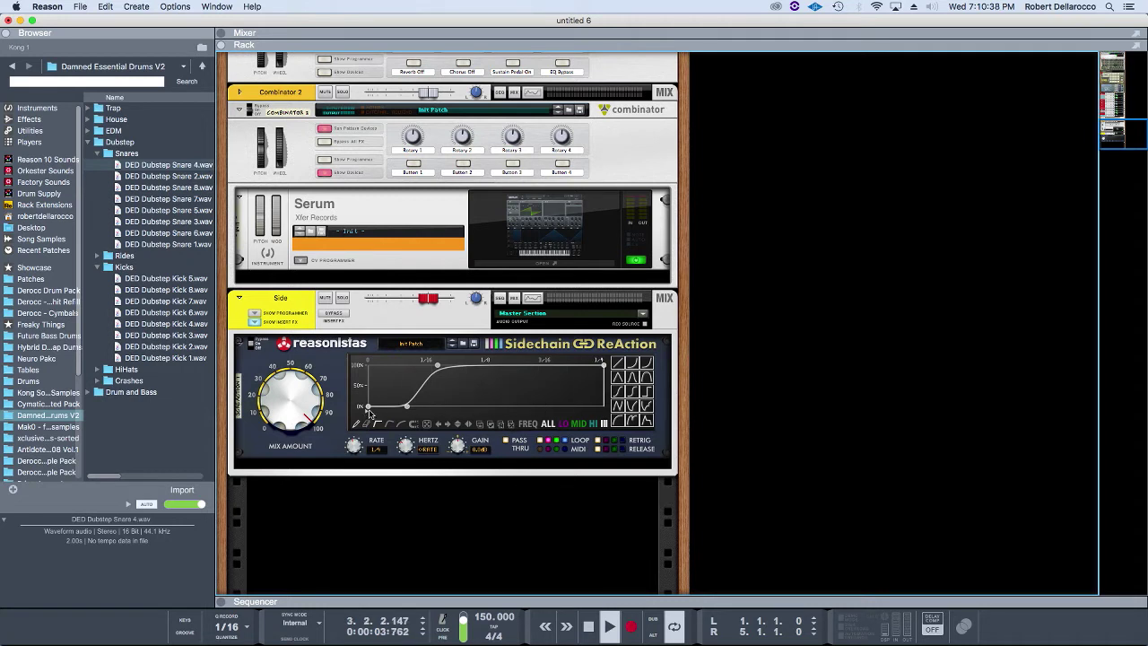
pyautogui.press('space')
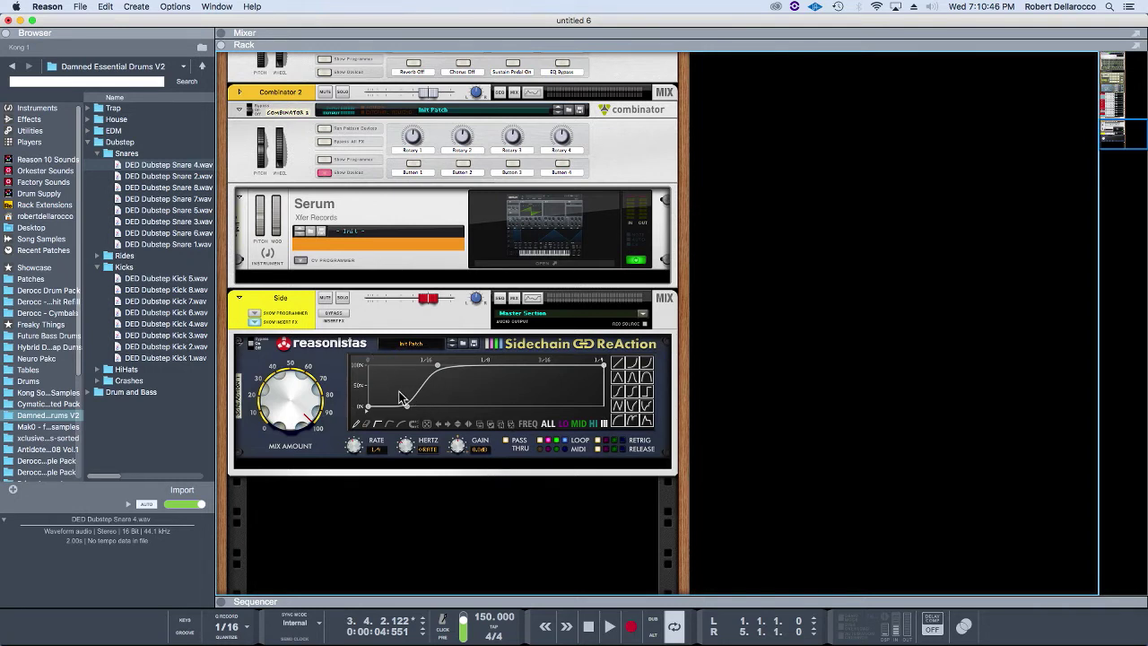
pyautogui.press('F5')
pyautogui.press('F7')
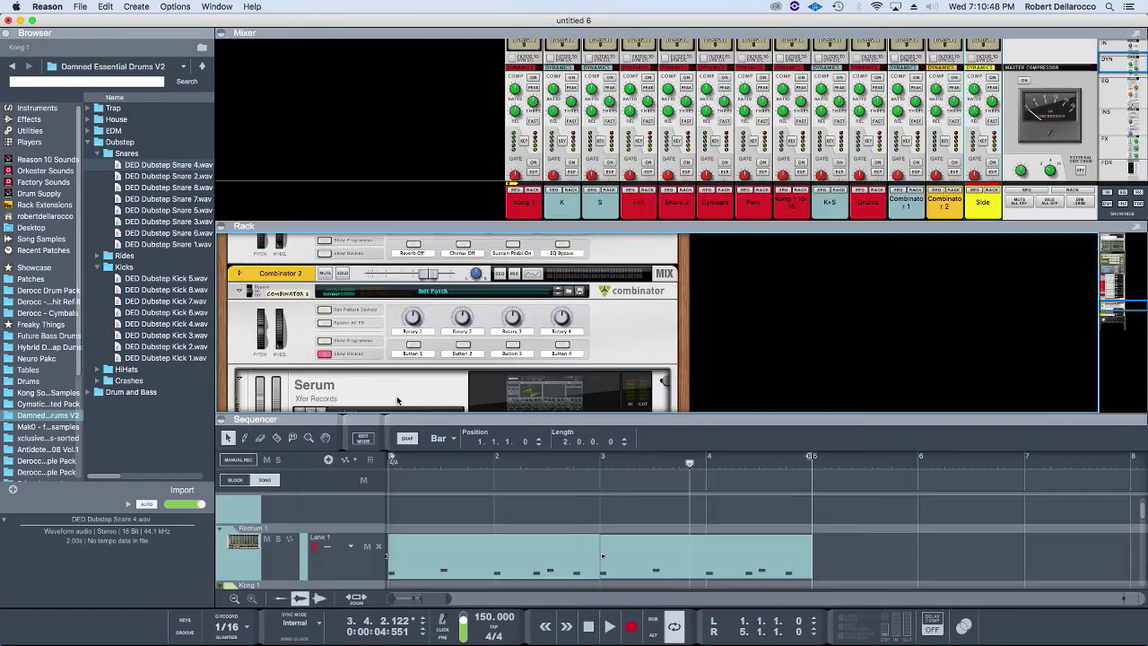
pyautogui.moveTo(602, 419); pyautogui.dragTo(603, 235)
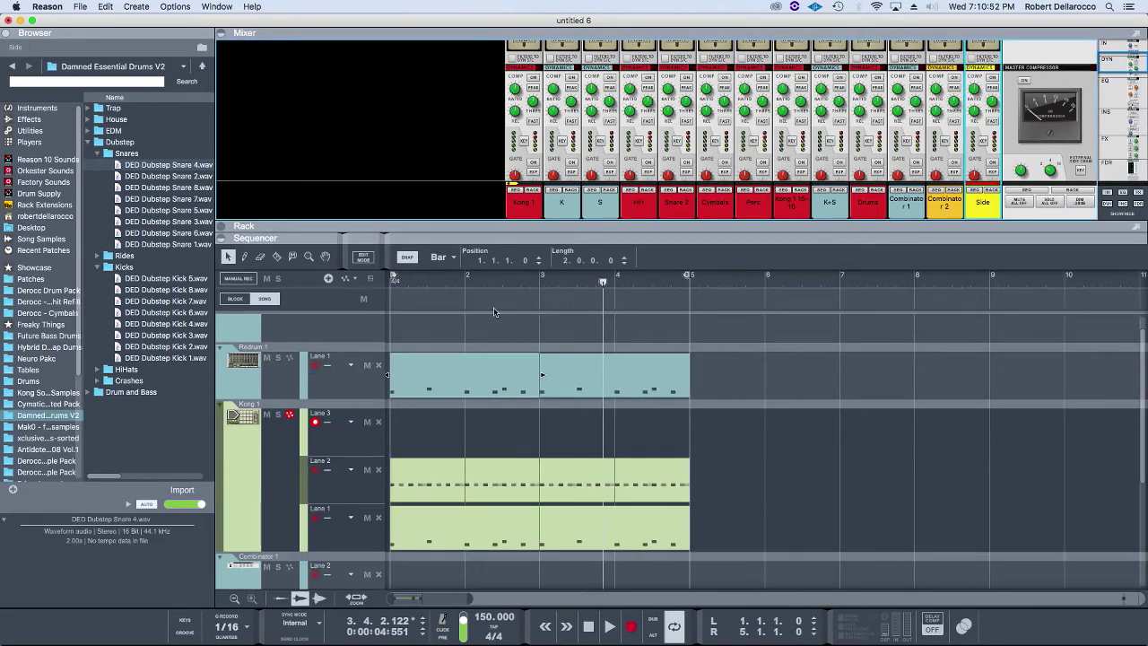
pyautogui.click(435, 376)
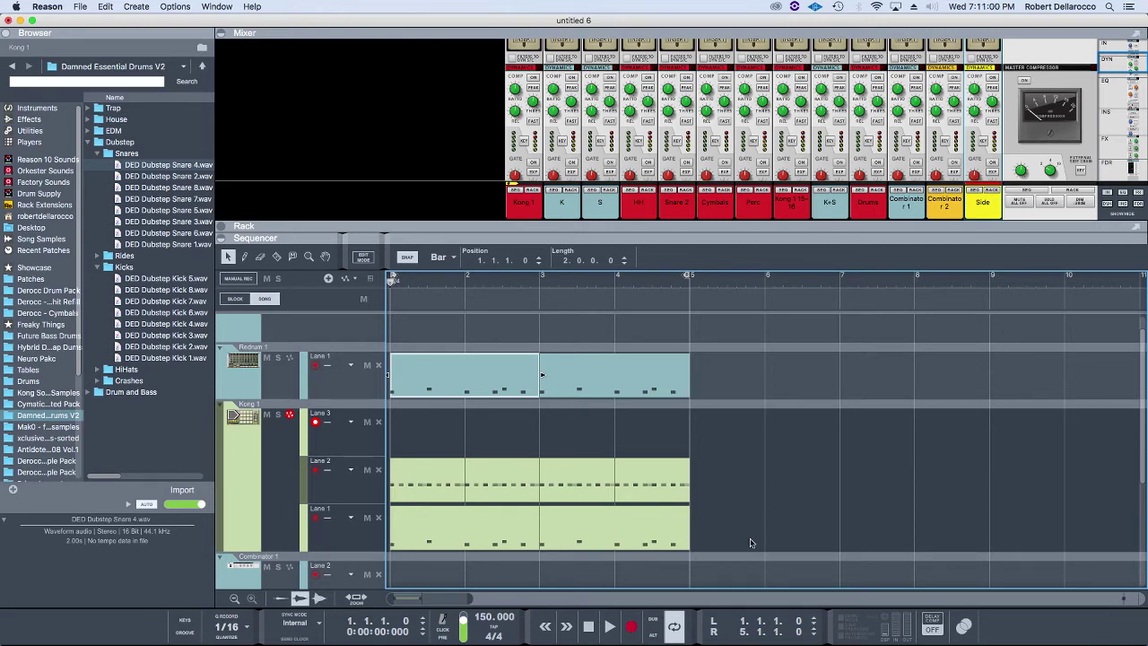
pyautogui.press('F5')
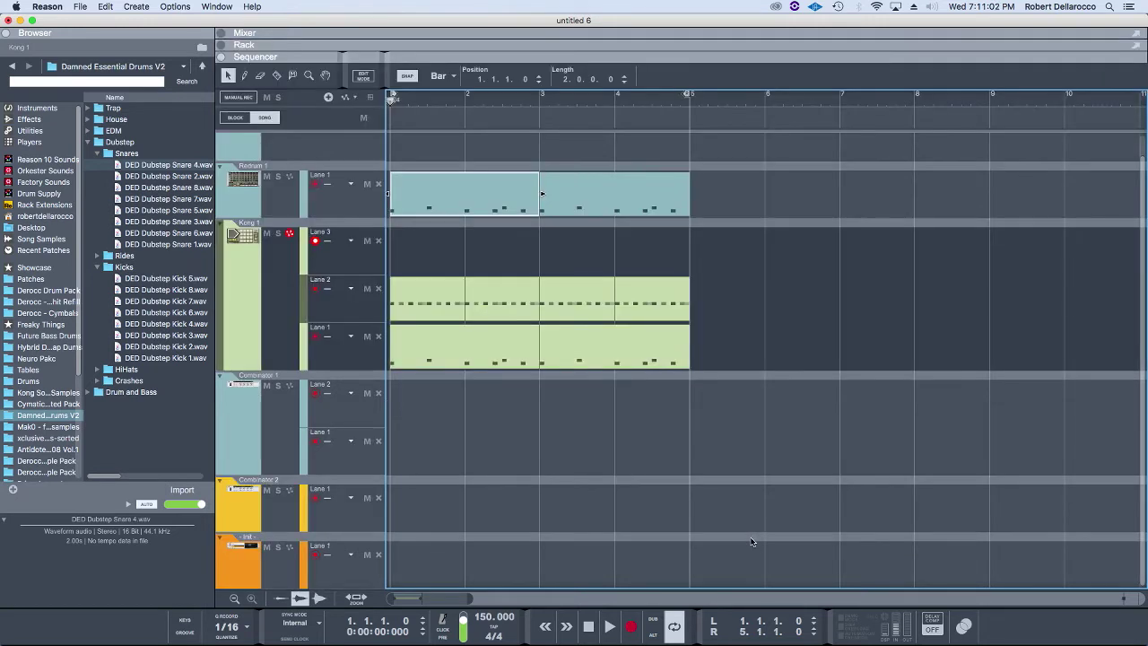
pyautogui.press('F6')
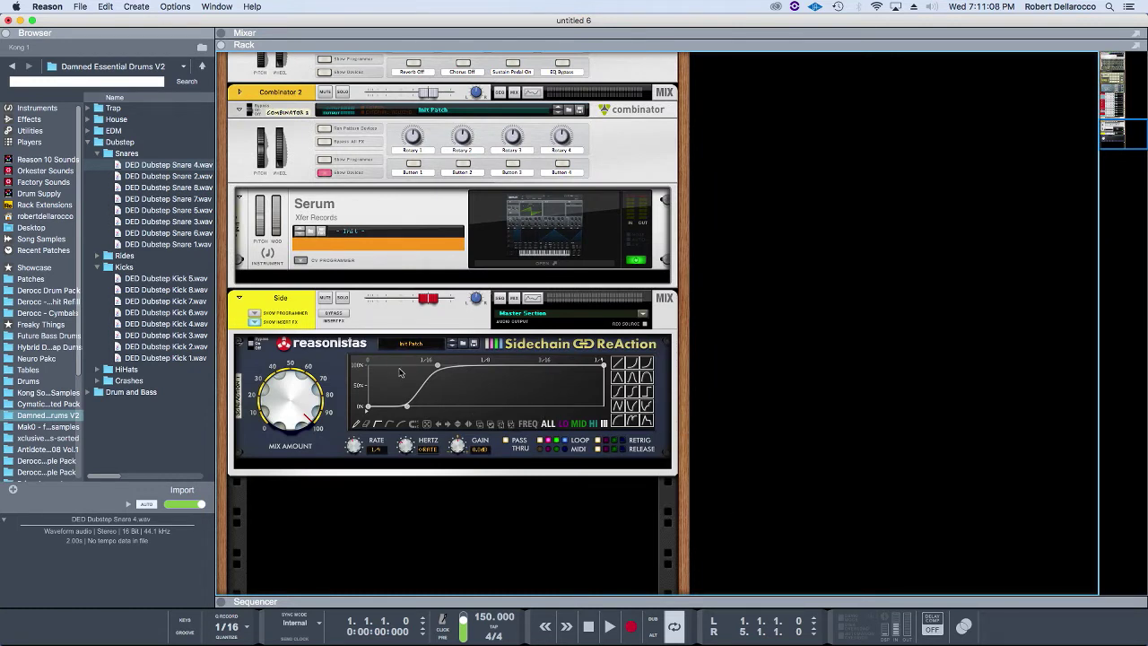
# - Add a ReAction curve node, erase the spike near the start, then return to the rack top
pyautogui.click(426, 383)
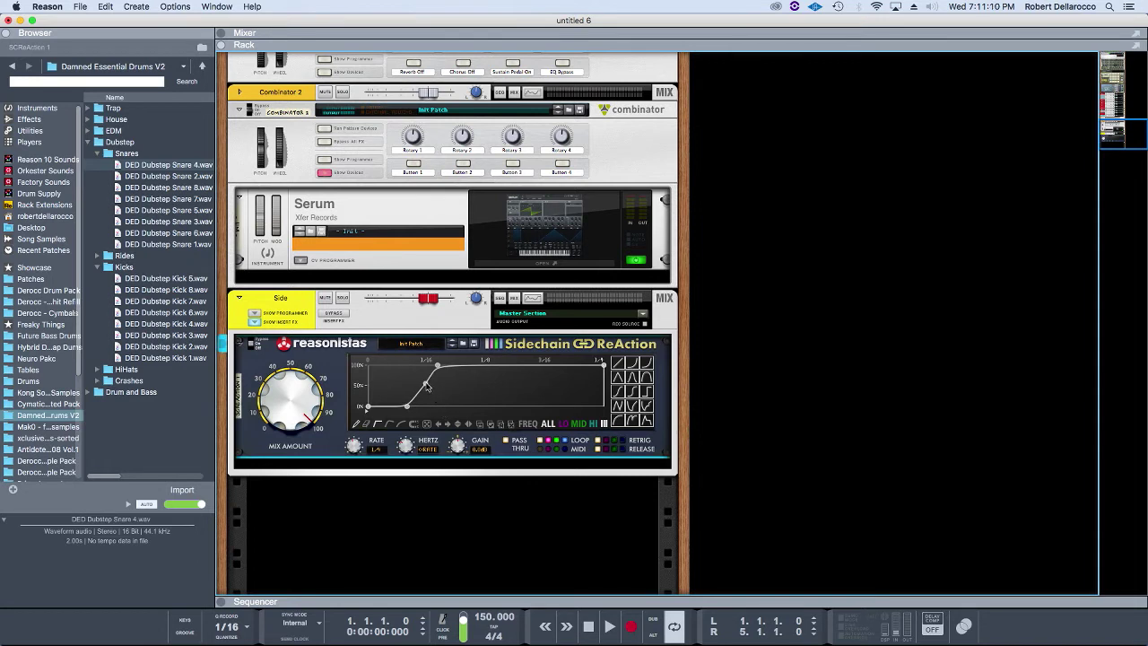
pyautogui.moveTo(426, 385); pyautogui.dragTo(386, 365)
pyautogui.click(413, 425)
pyautogui.click(413, 425)
pyautogui.scroll(10, 653, 445)
pyautogui.scroll(-9, 631, 482)
pyautogui.scroll(8, 632, 453)
pyautogui.scroll(-8, 632, 453)
pyautogui.scroll(3, 637, 439)
pyautogui.scroll(10, 637, 434)
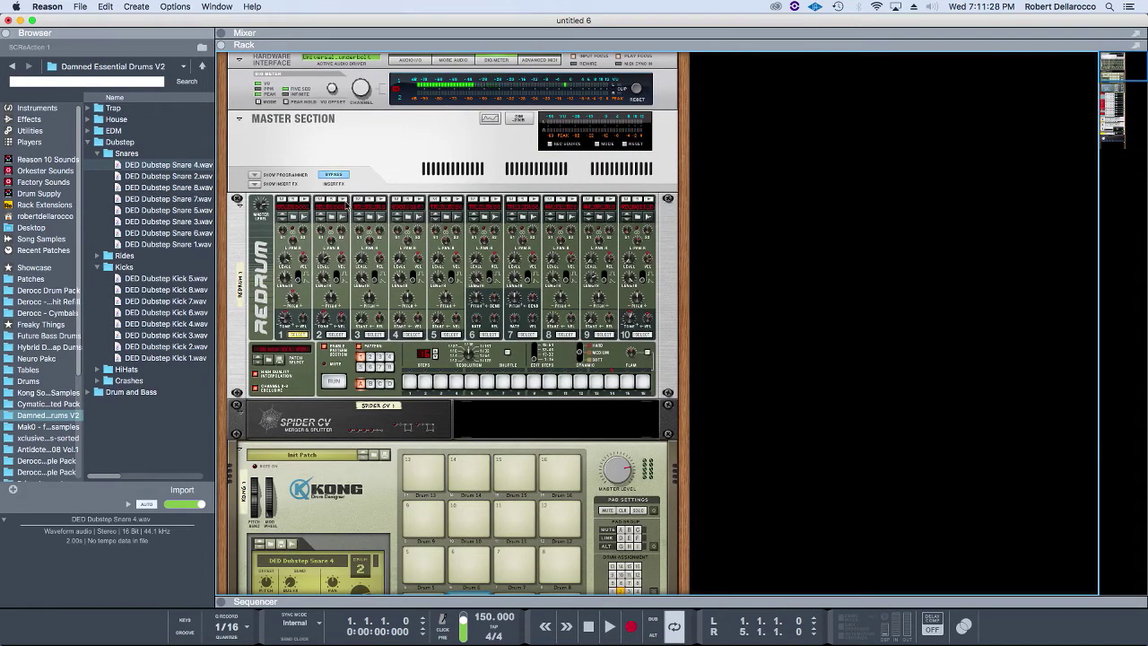
# - Show the Master Section inserts and scroll through the GQ-7 EQs, Ozone and MClass Maximizer
pyautogui.click(253, 184)
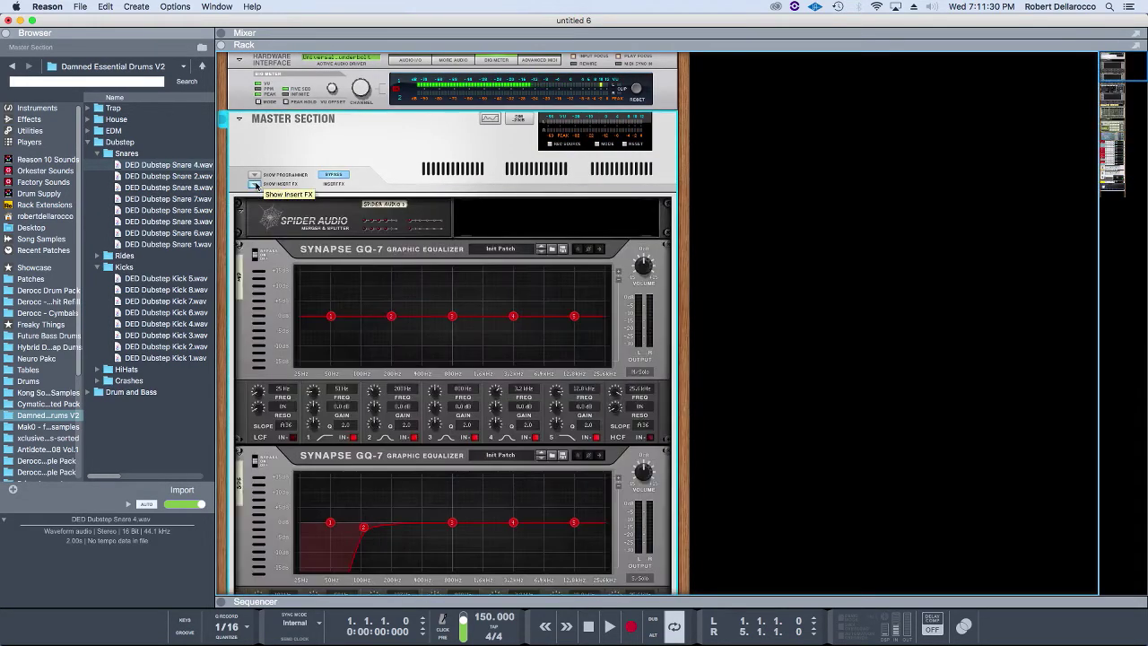
pyautogui.click(255, 186)
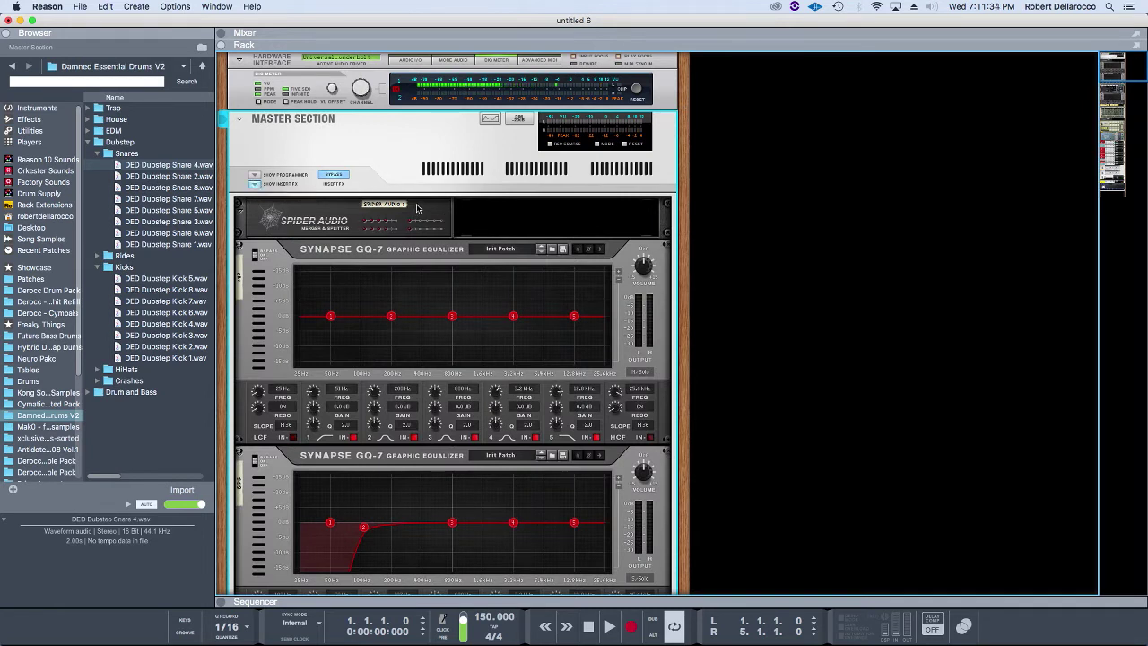
pyautogui.scroll(-1, 305, 255)
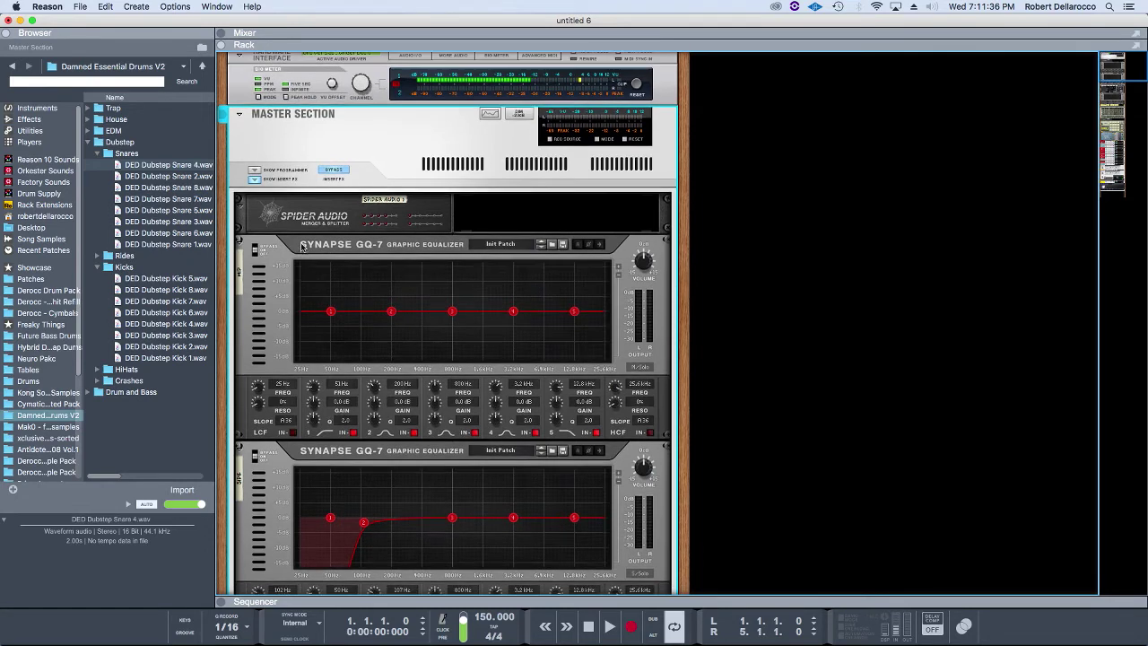
pyautogui.scroll(-2, 429, 265)
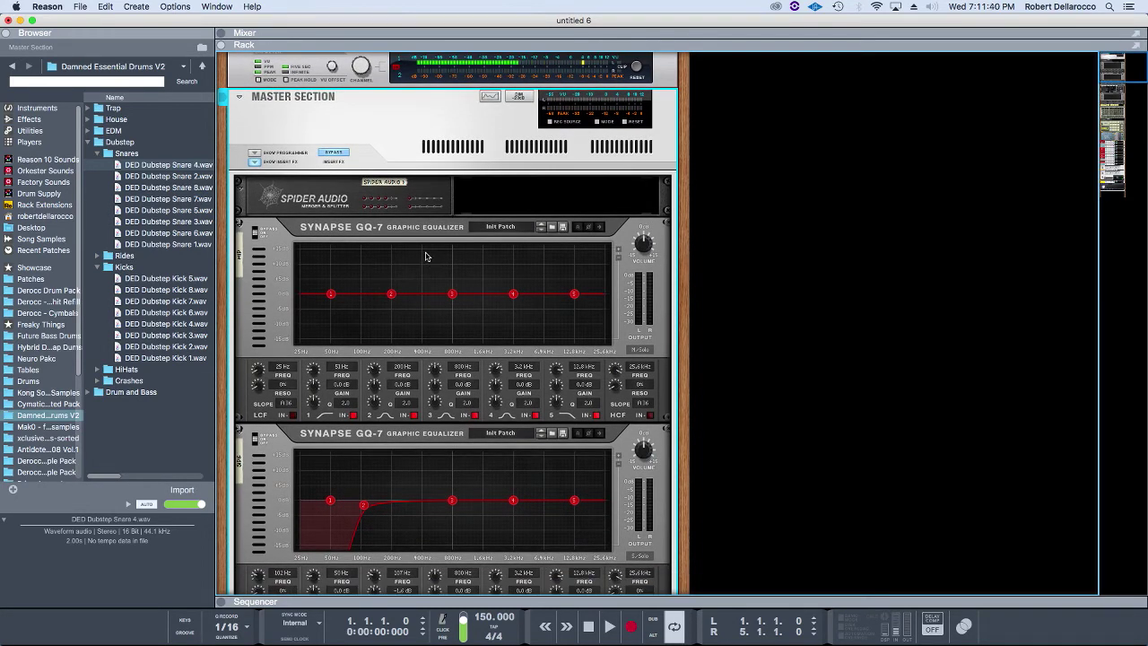
pyautogui.scroll(-15, 426, 257)
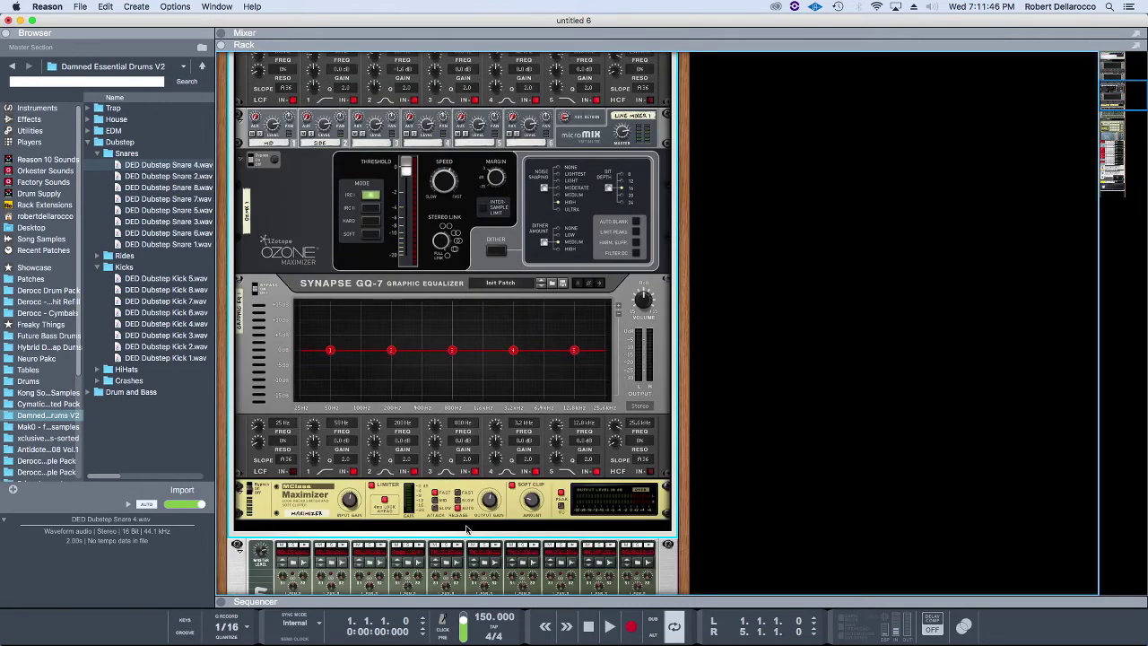
# - Check the rear cabling of the mastering GQ-7 equalizers, then return the rack to its front panels
pyautogui.scroll(15, 465, 529)
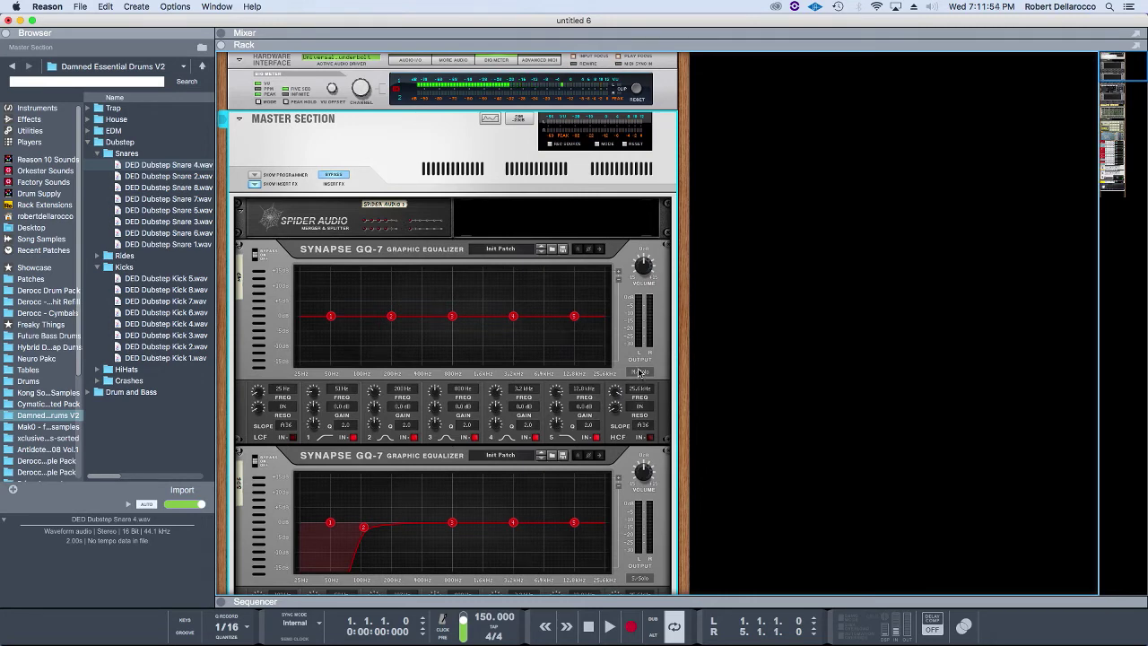
pyautogui.scroll(-2, 640, 371)
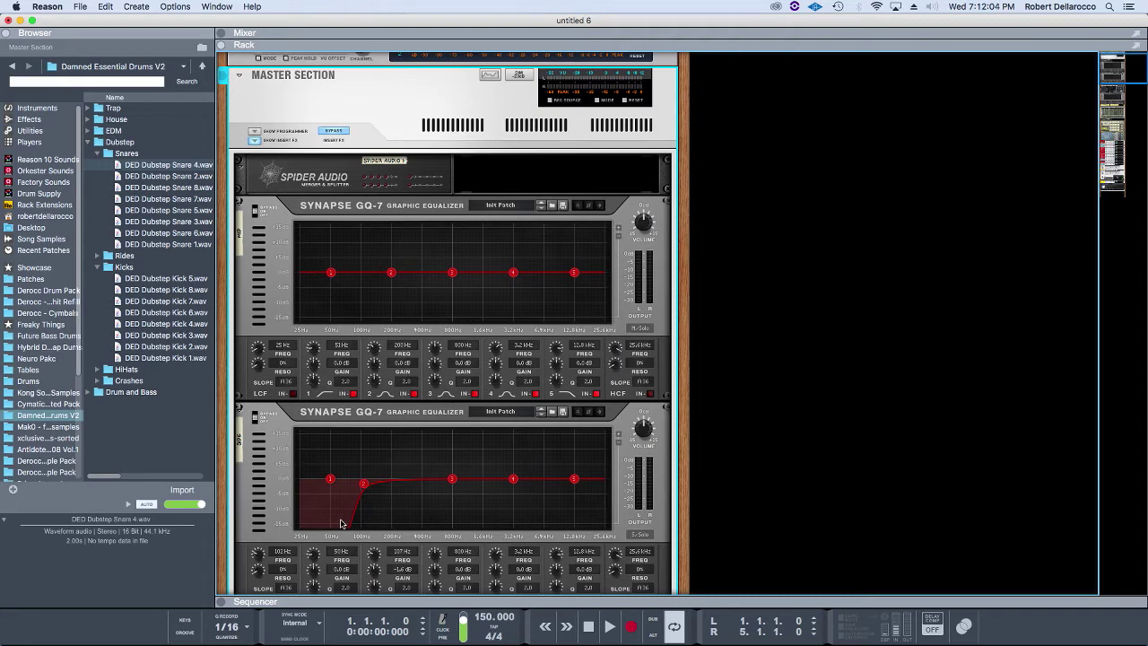
pyautogui.scroll(-1, 452, 486)
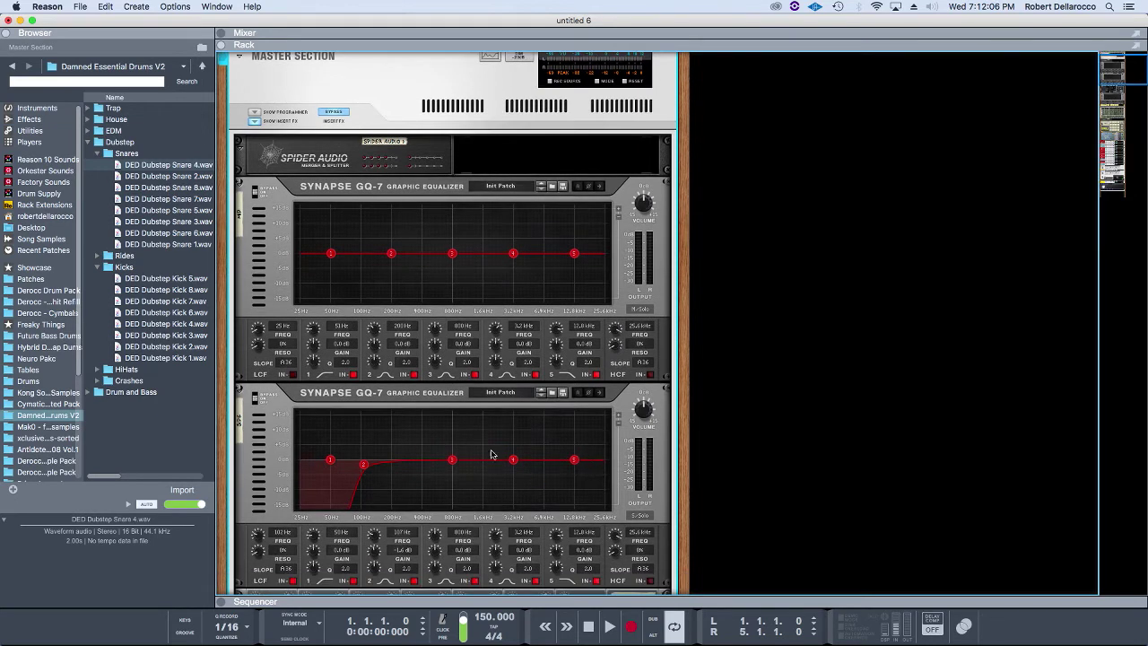
pyautogui.scroll(-1, 417, 428)
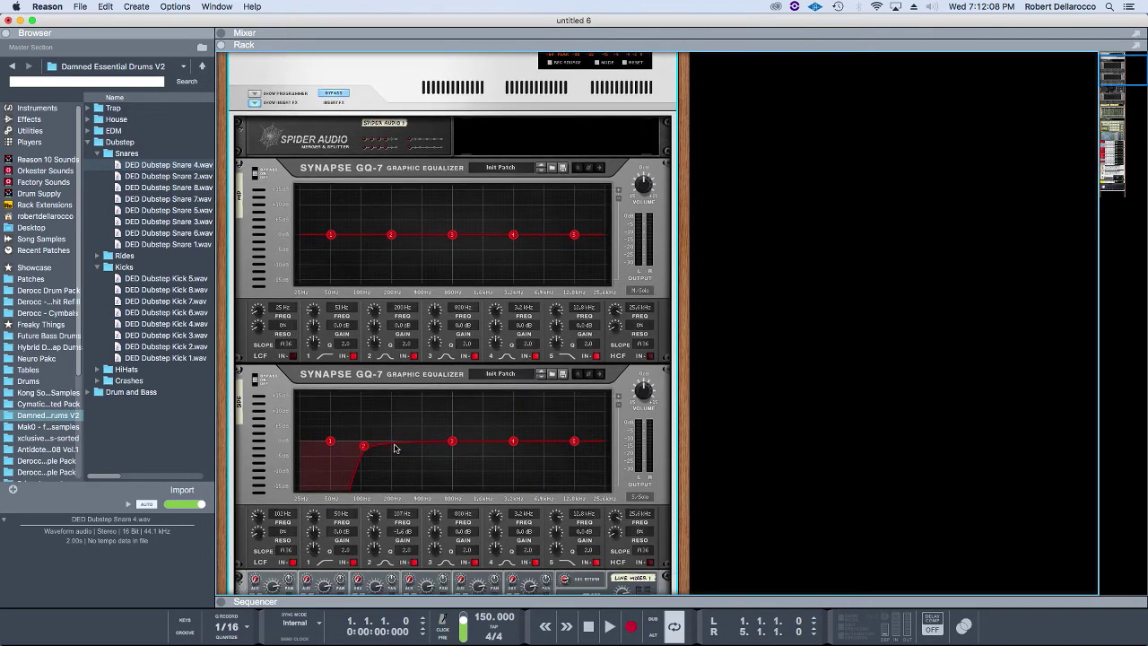
pyautogui.press('Tab')
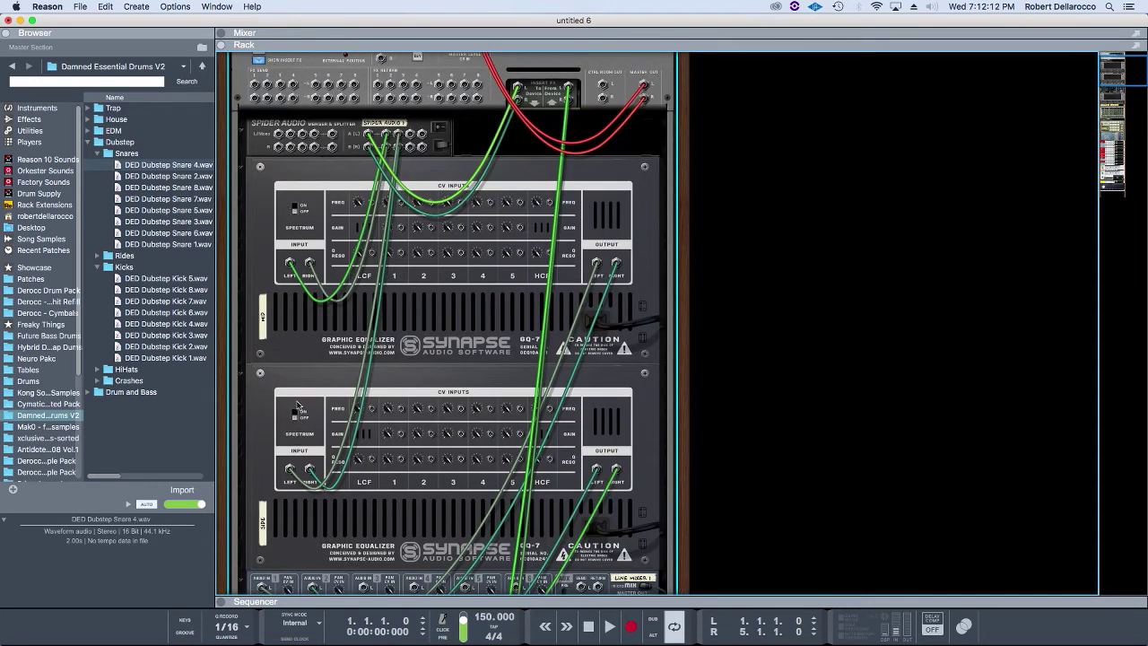
pyautogui.press('Tab')
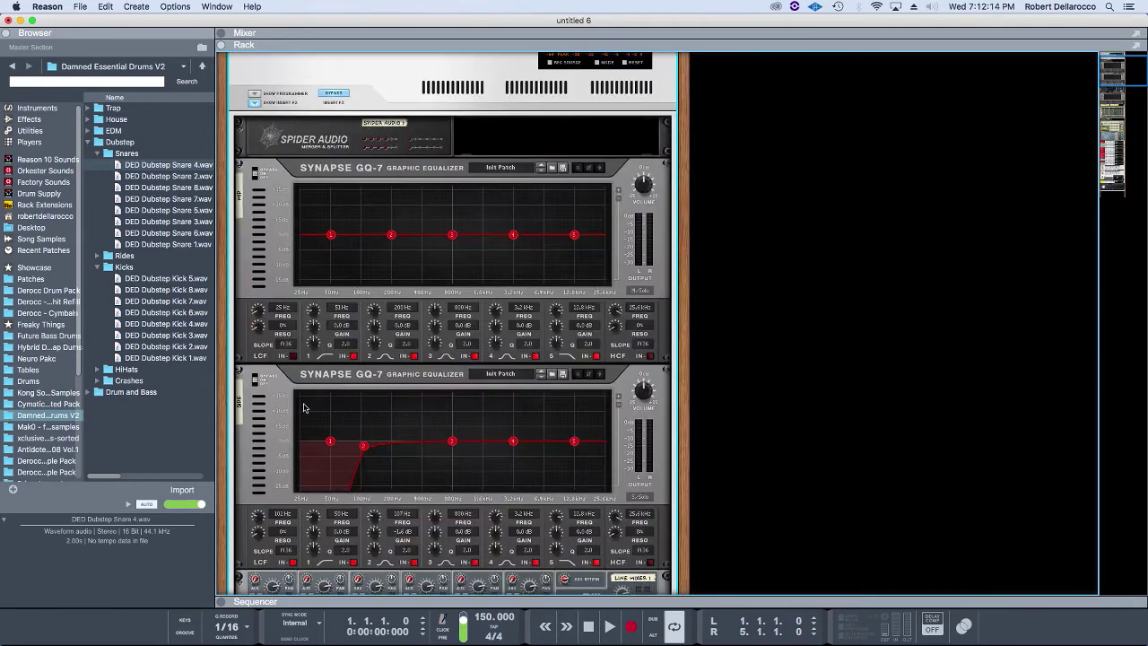
# - Select the micromix, iZotope Ozone and MClass Maximizer devices in turn
pyautogui.scroll(-5, 310, 404)
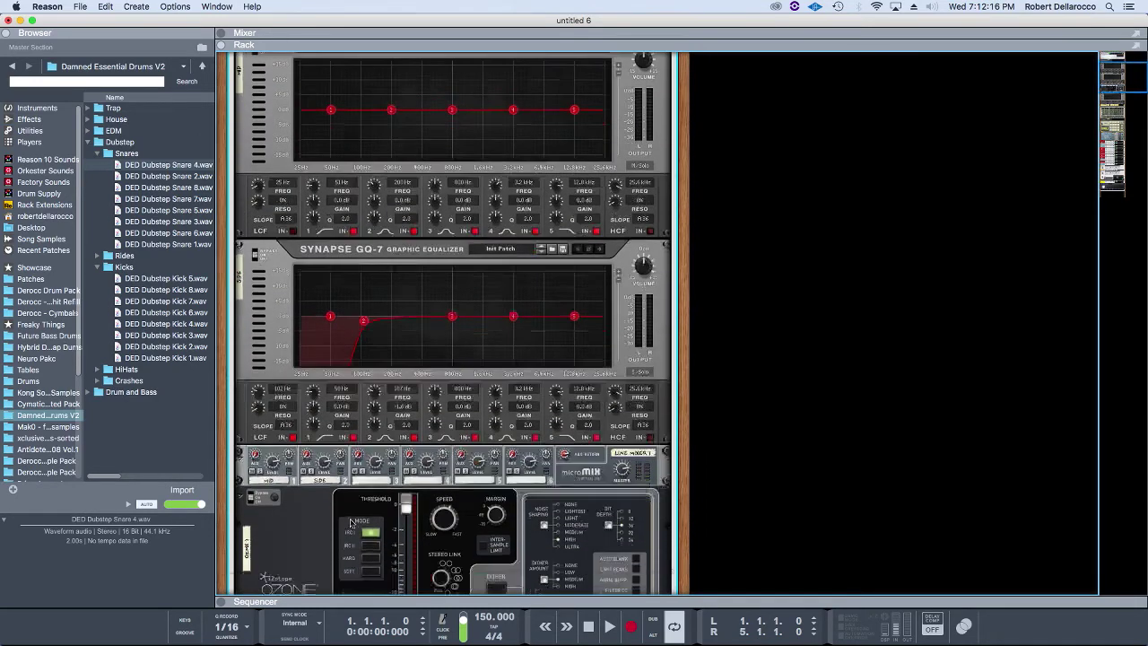
pyautogui.scroll(1, 354, 469)
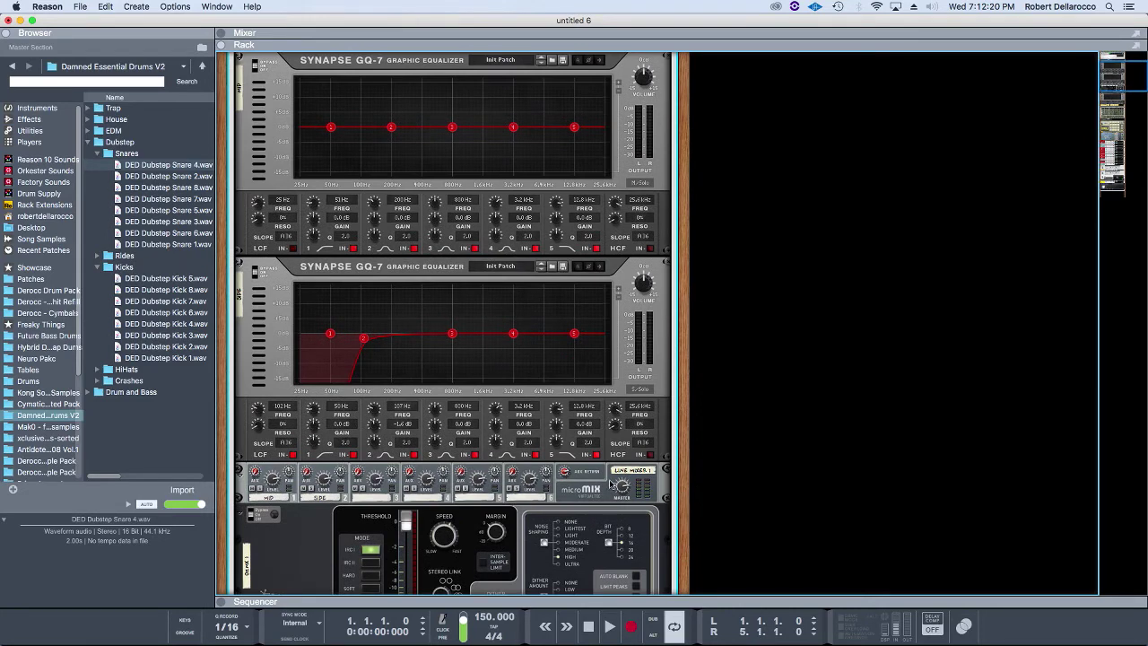
pyautogui.click(607, 482)
pyautogui.scroll(-3, 550, 482)
pyautogui.click(304, 462)
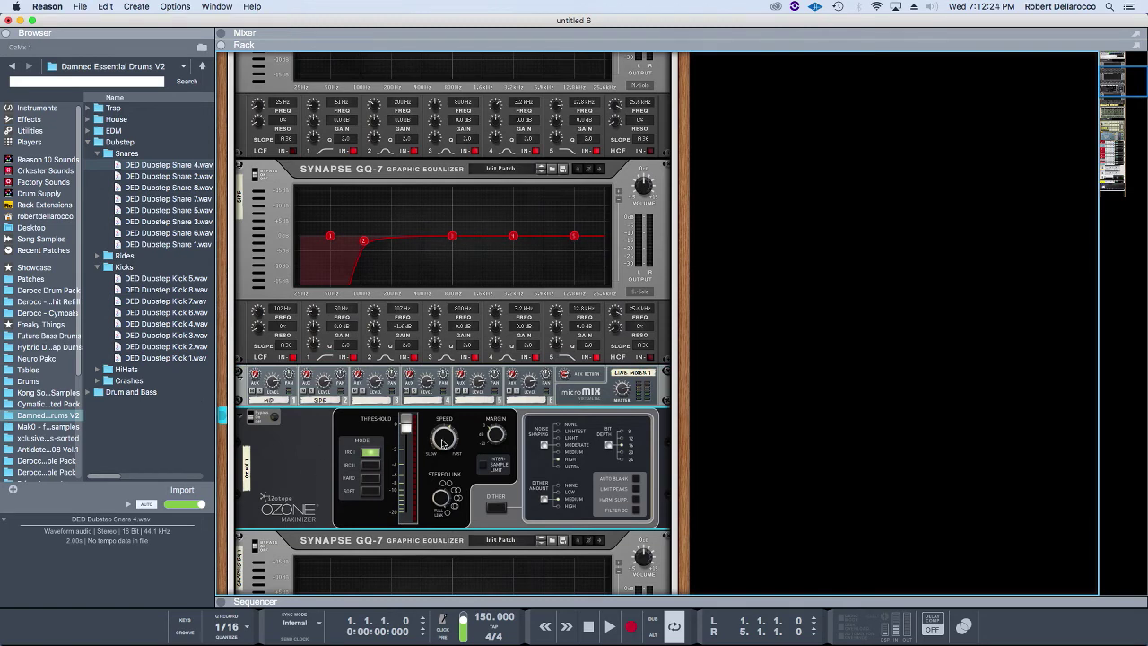
pyautogui.scroll(-3, 401, 530)
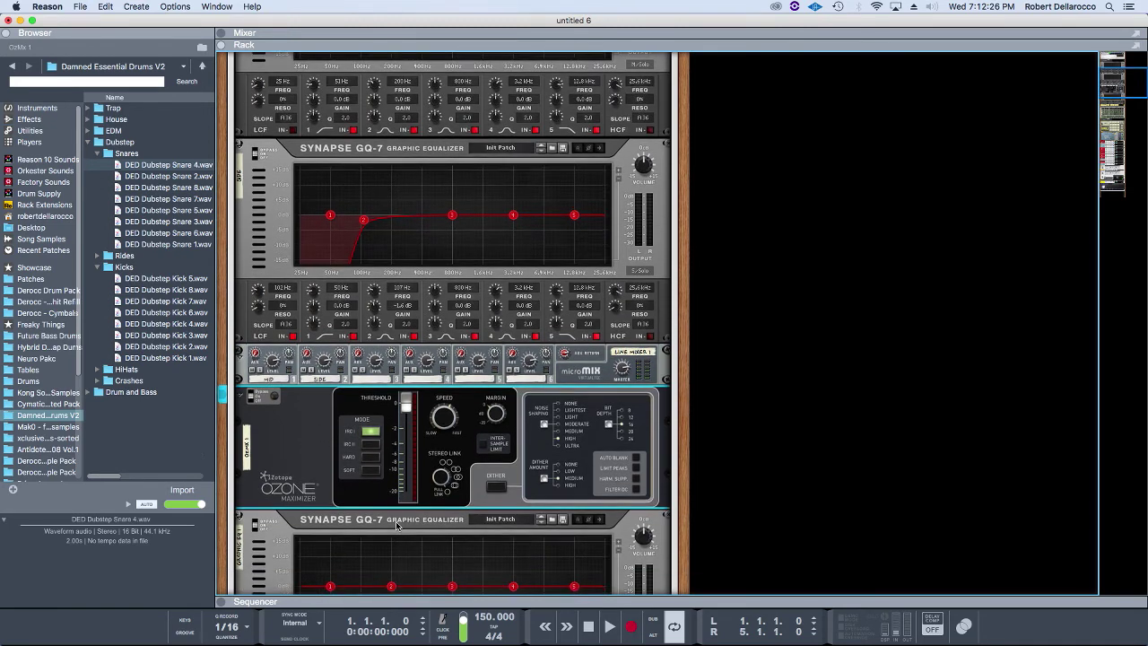
pyautogui.scroll(-3, 403, 532)
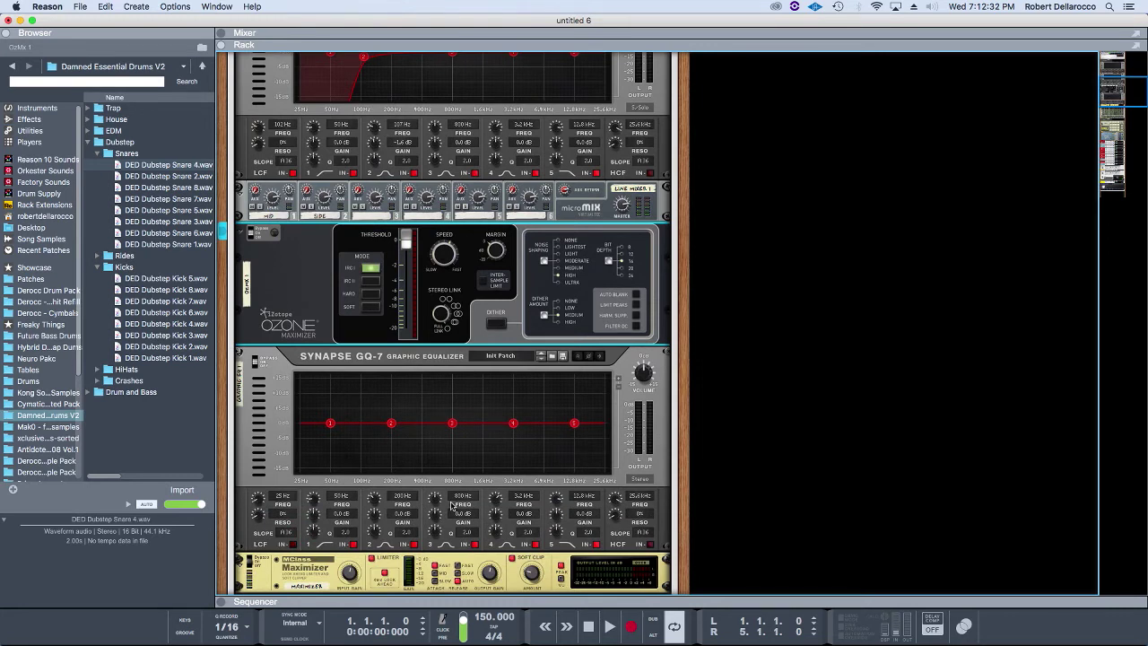
pyautogui.scroll(-1, 453, 508)
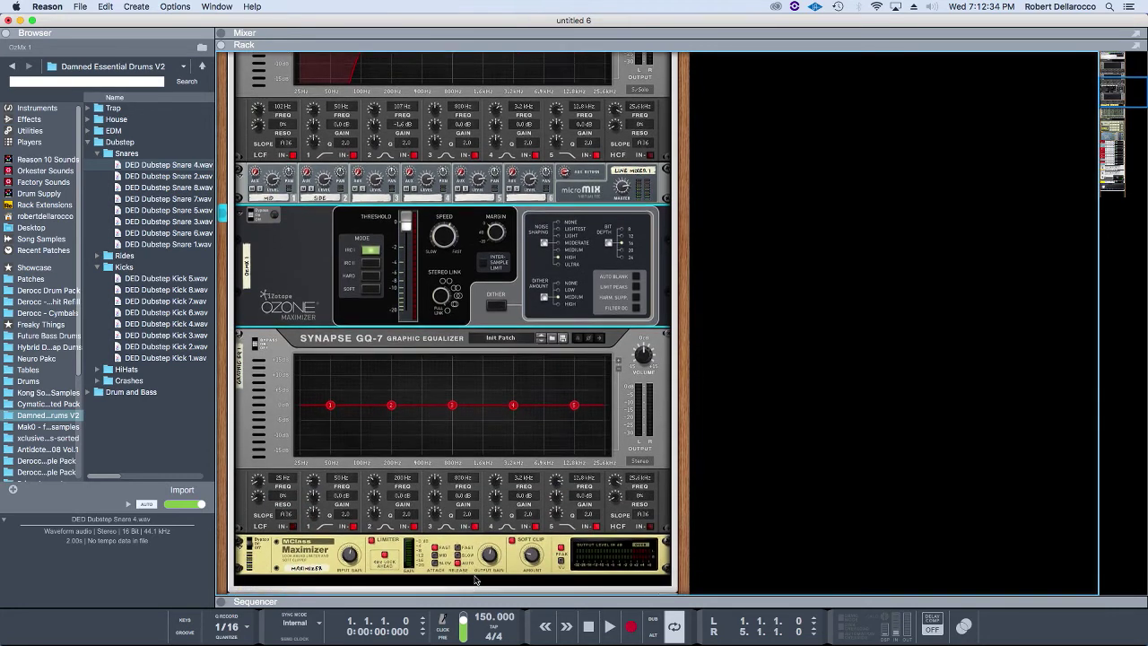
pyautogui.click(523, 544)
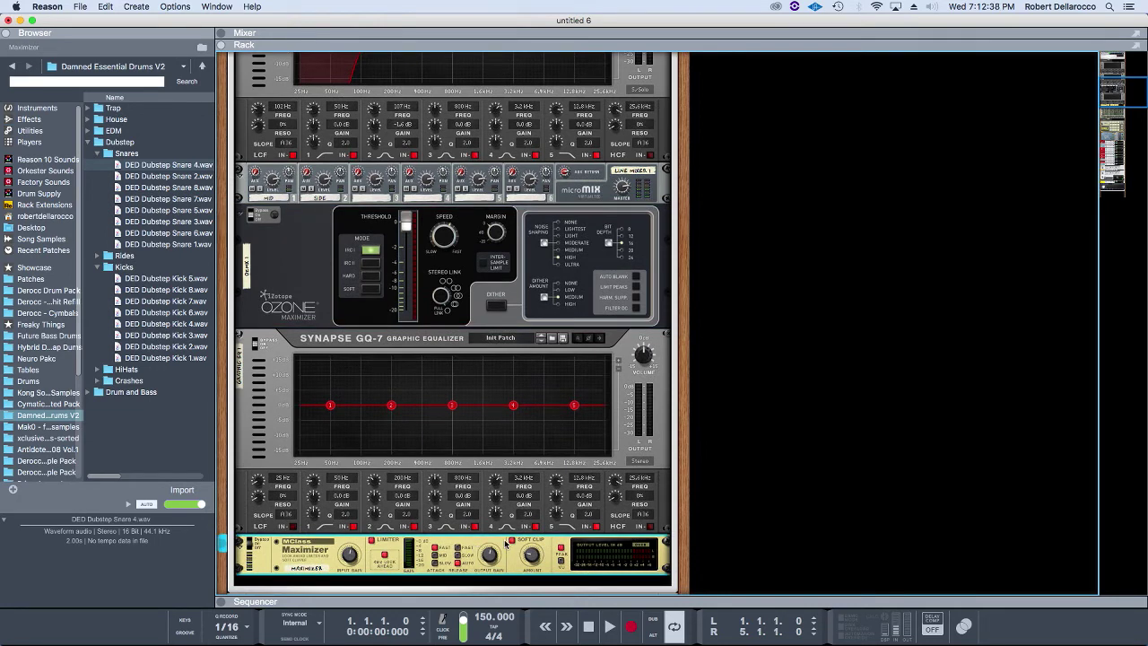
# - Turn the rack around and look over the Spider Audio and GQ-7 rear cabling
pyautogui.press('Tab')
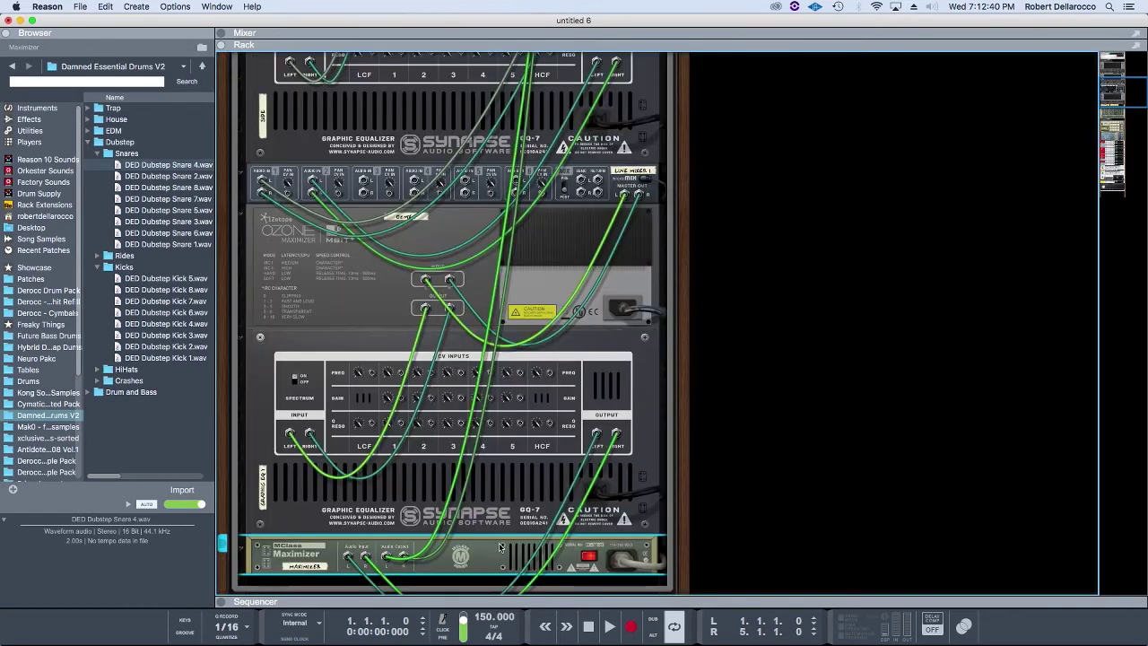
pyautogui.scroll(5, 500, 549)
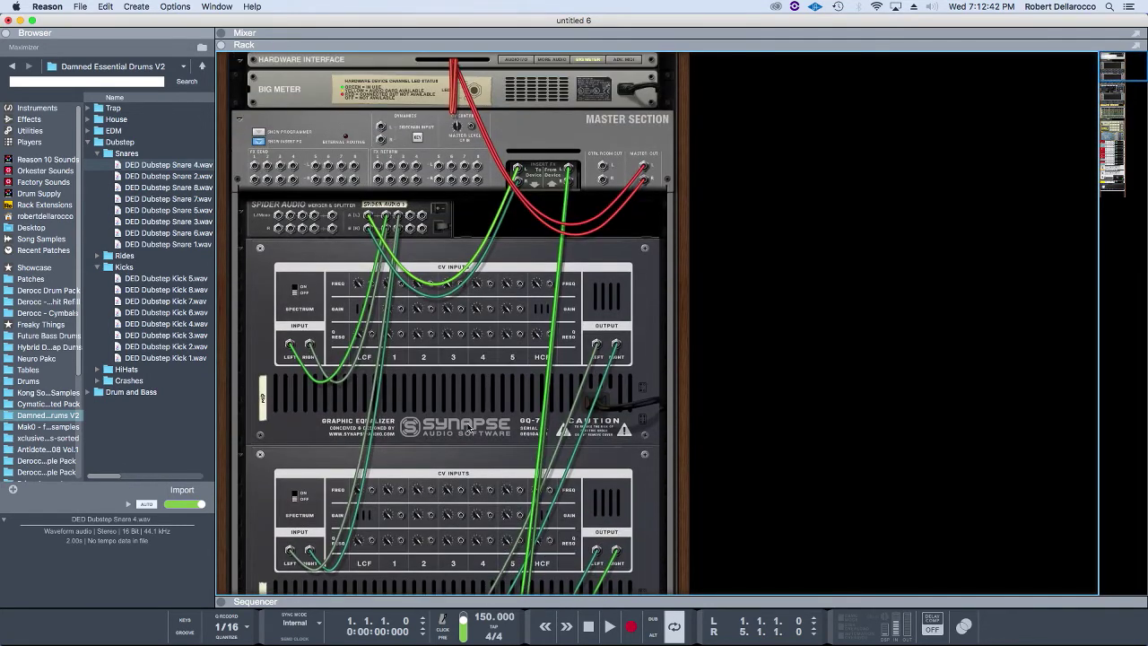
pyautogui.scroll(-1, 450, 400)
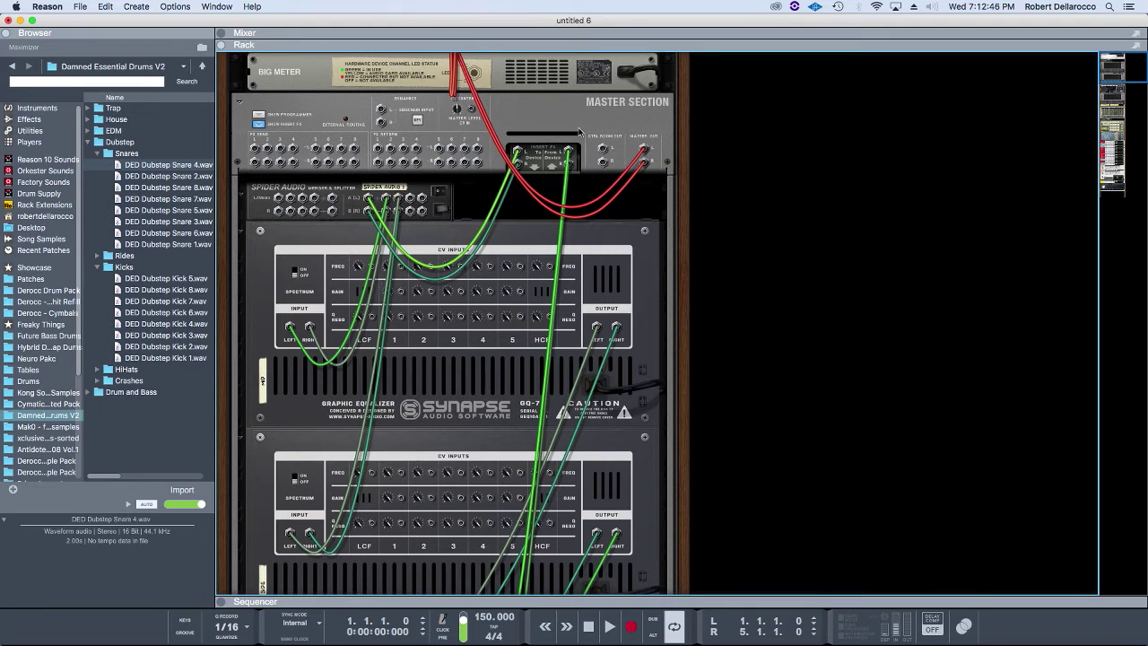
pyautogui.scroll(-10, 430, 470)
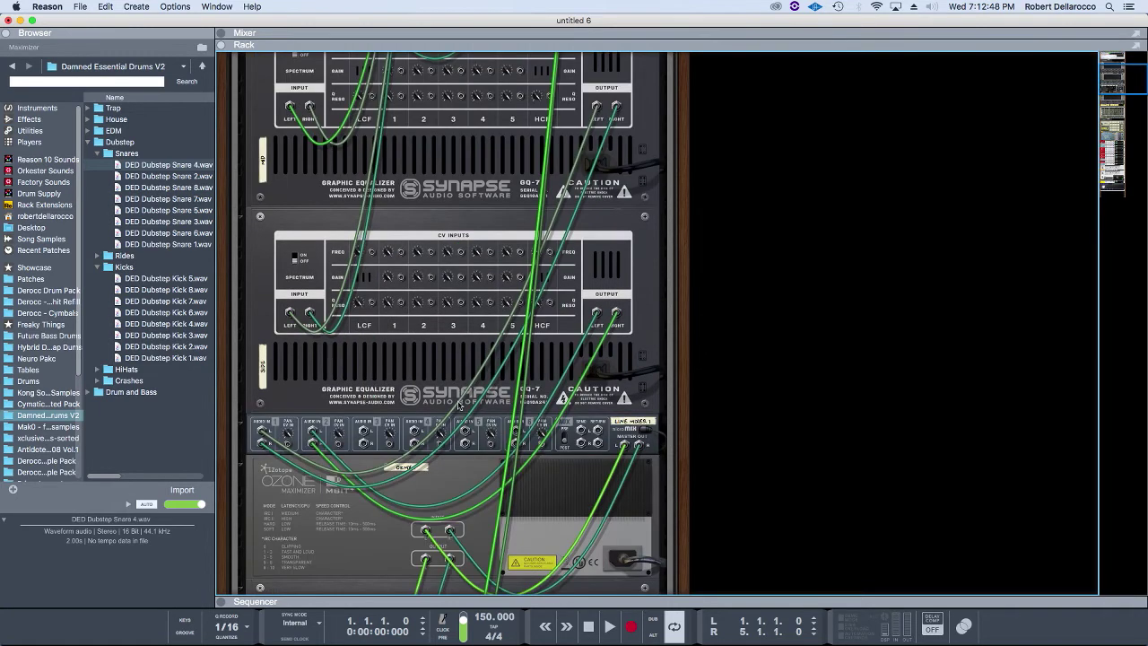
# - Set the lower low-cut GQ-7's output mode to S/Solo so it passes only the side signal
pyautogui.press('Tab')
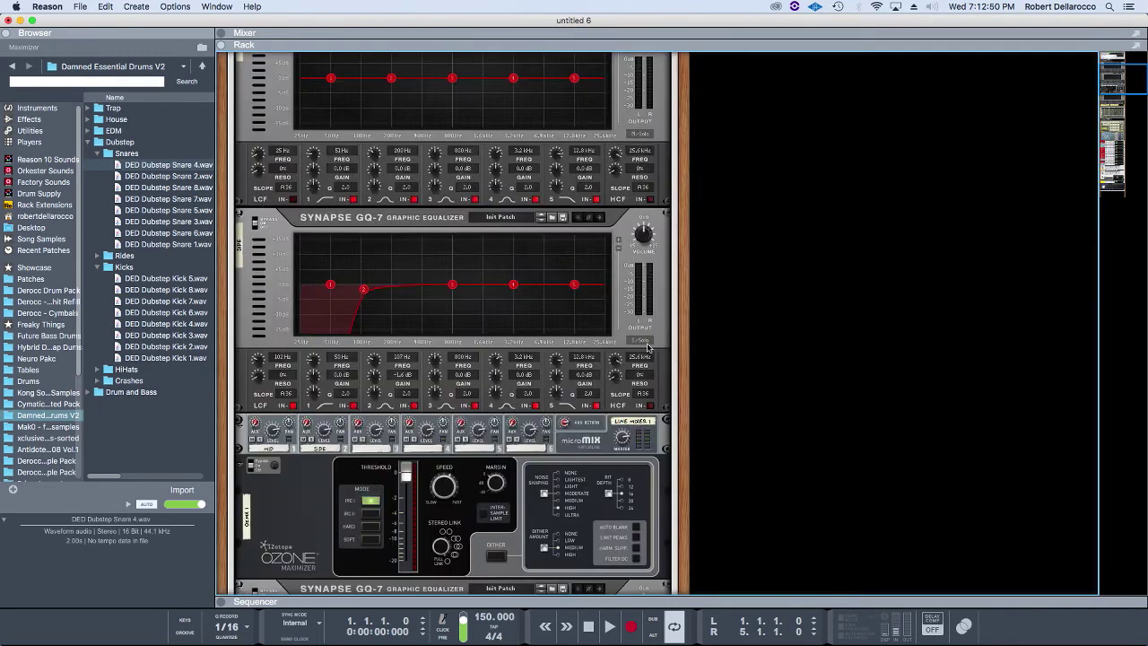
pyautogui.rightClick(642, 342)
pyautogui.click(640, 341)
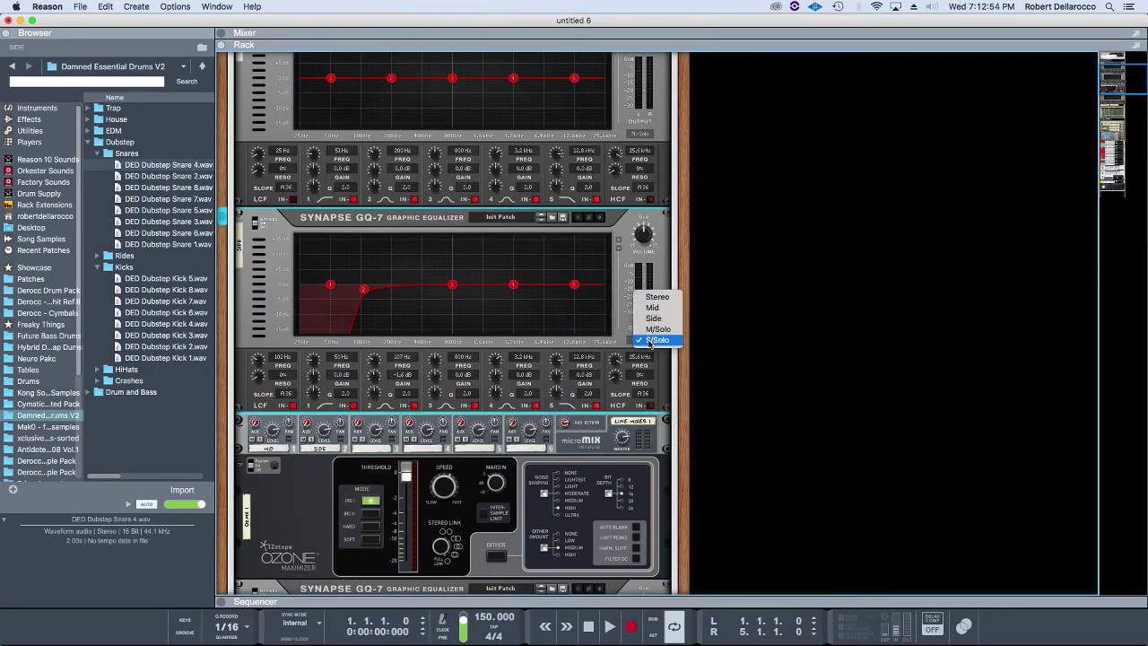
pyautogui.click(651, 341)
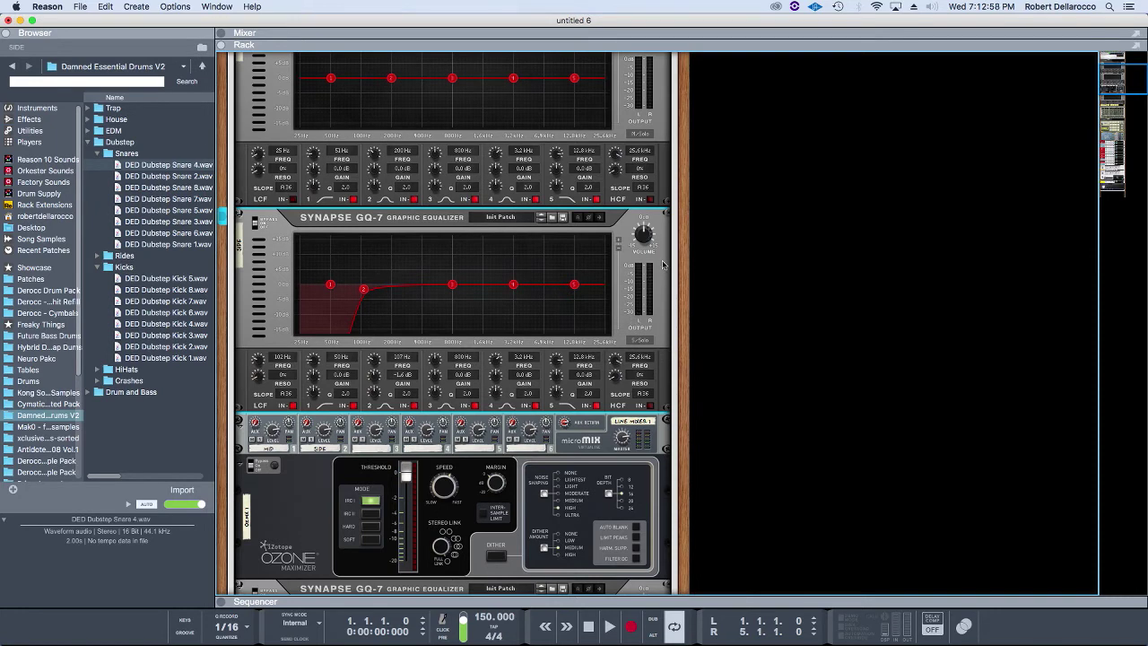
# - Look over the full mastering chain from the Spider Audio merger down to the Maximizer
pyautogui.scroll(3, 440, 303)
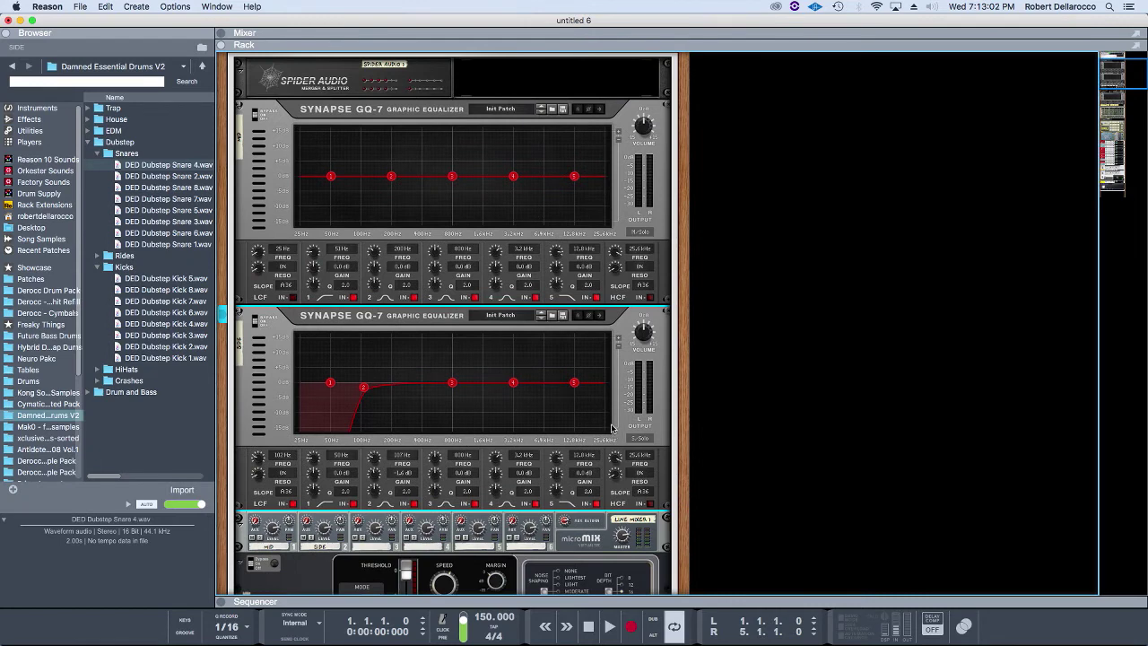
pyautogui.scroll(-2, 613, 422)
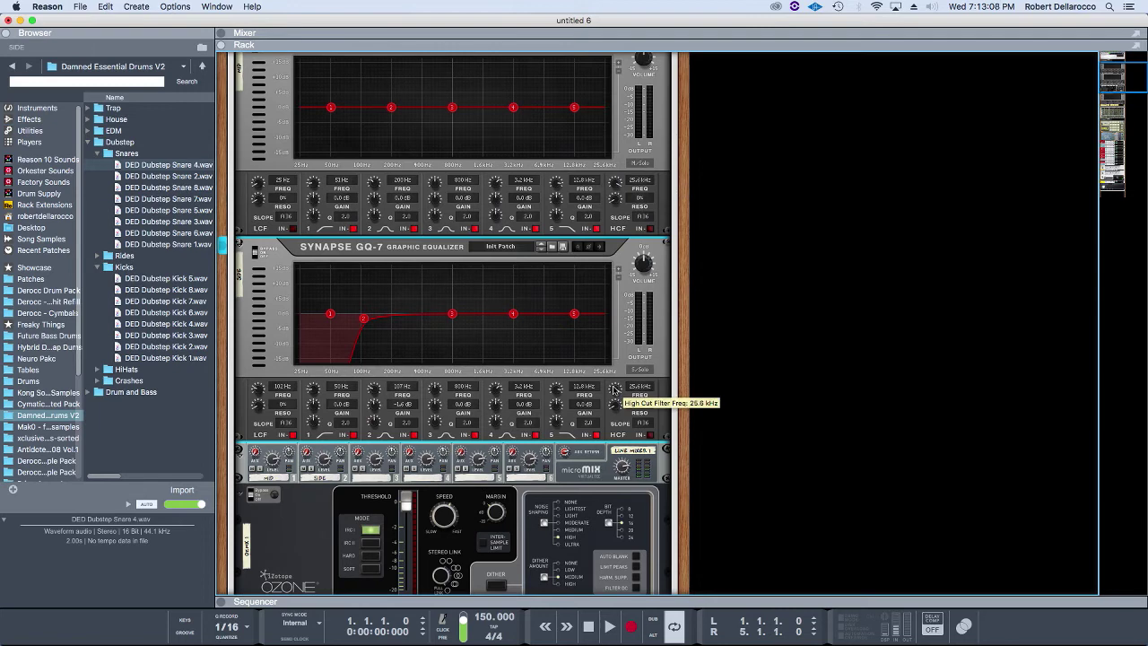
pyautogui.scroll(-6, 613, 387)
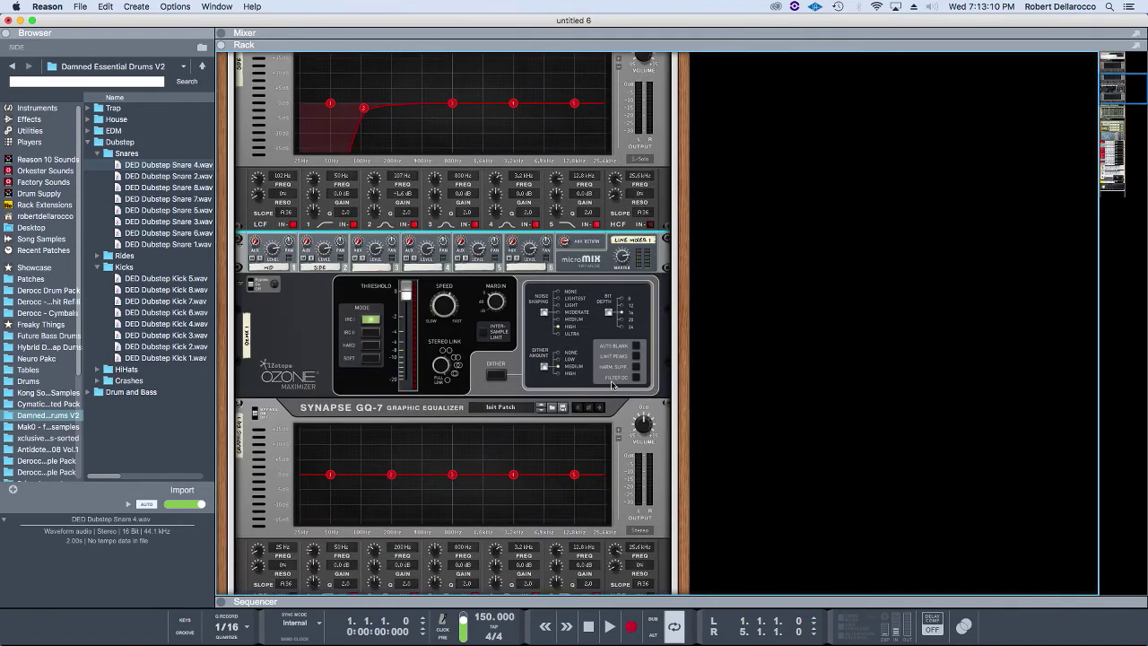
pyautogui.scroll(-4, 614, 386)
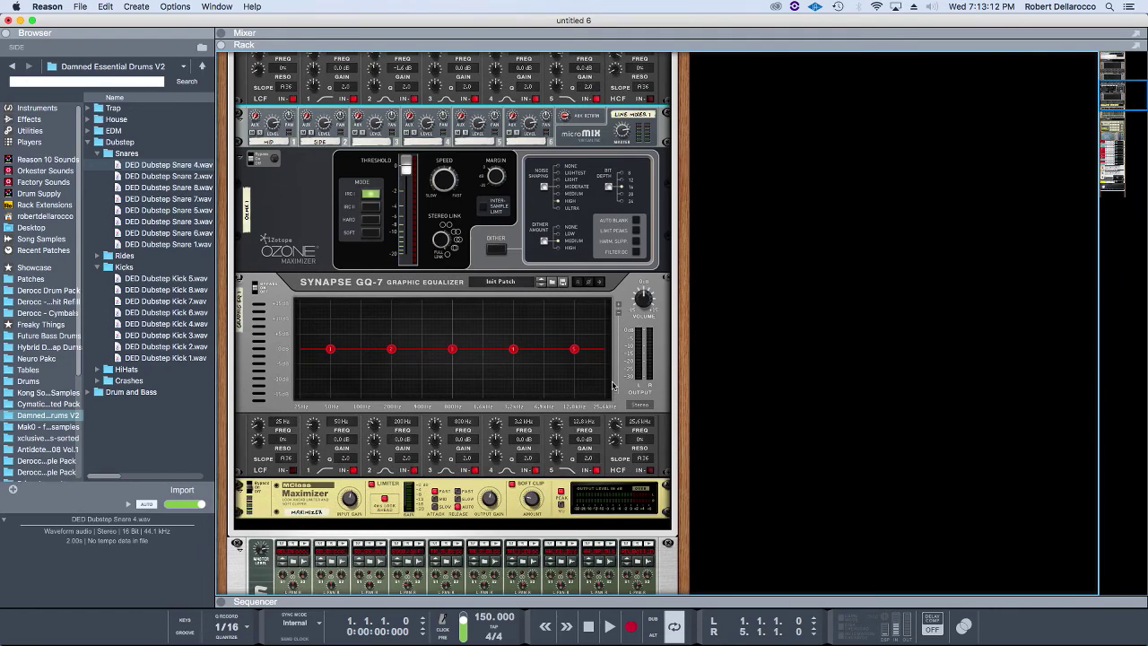
pyautogui.scroll(-7, 614, 386)
pyautogui.scroll(15, 466, 269)
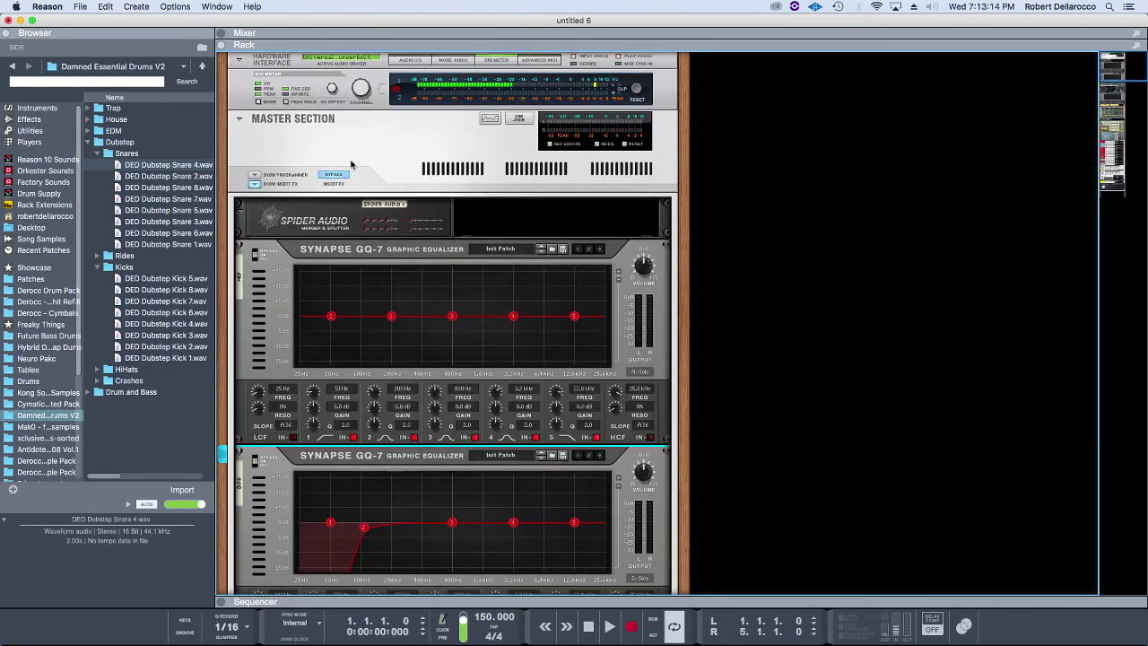
# - Hide the Master Section insert FX and delete all Redrum and Kong clips from the sequencer
pyautogui.click(256, 184)
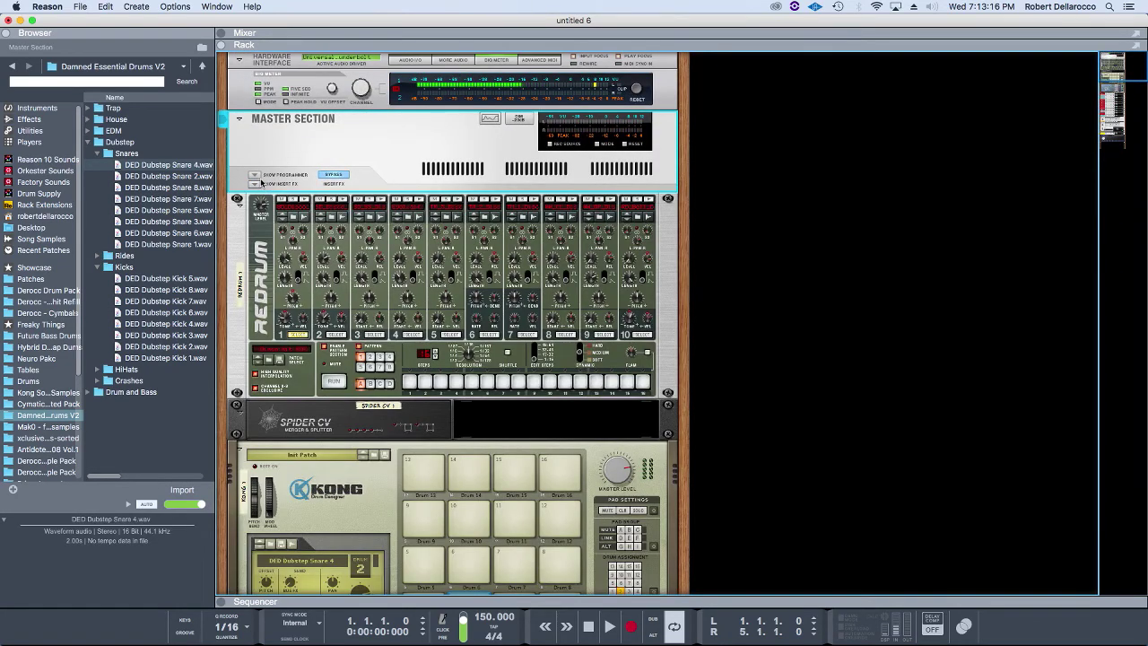
pyautogui.press('F7')
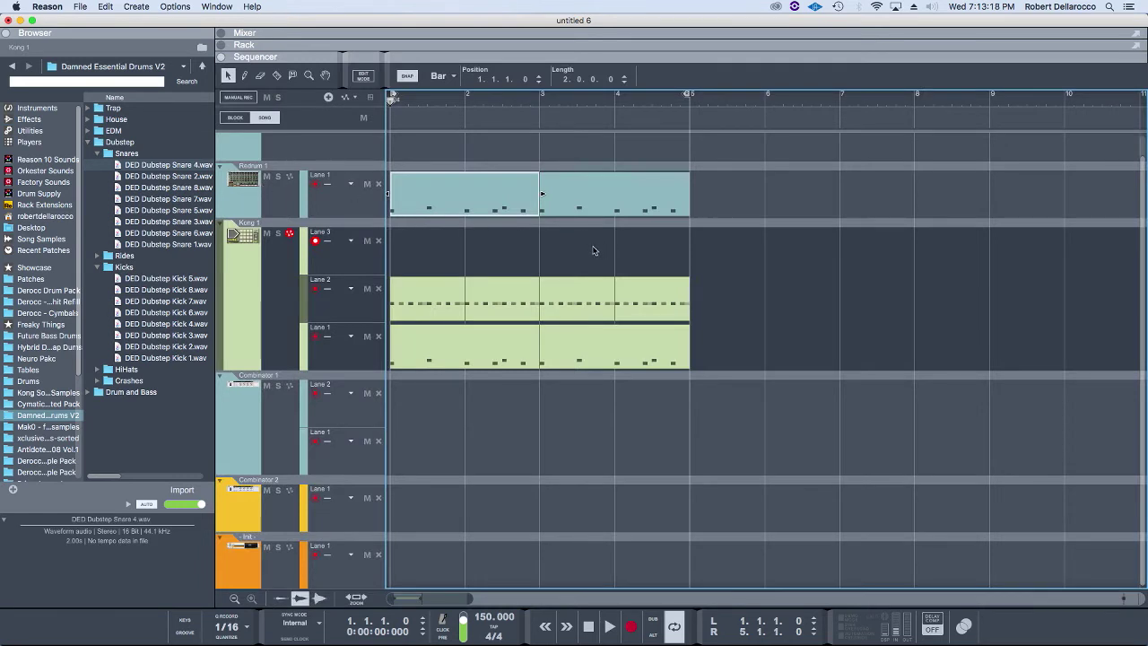
pyautogui.press('super+a')
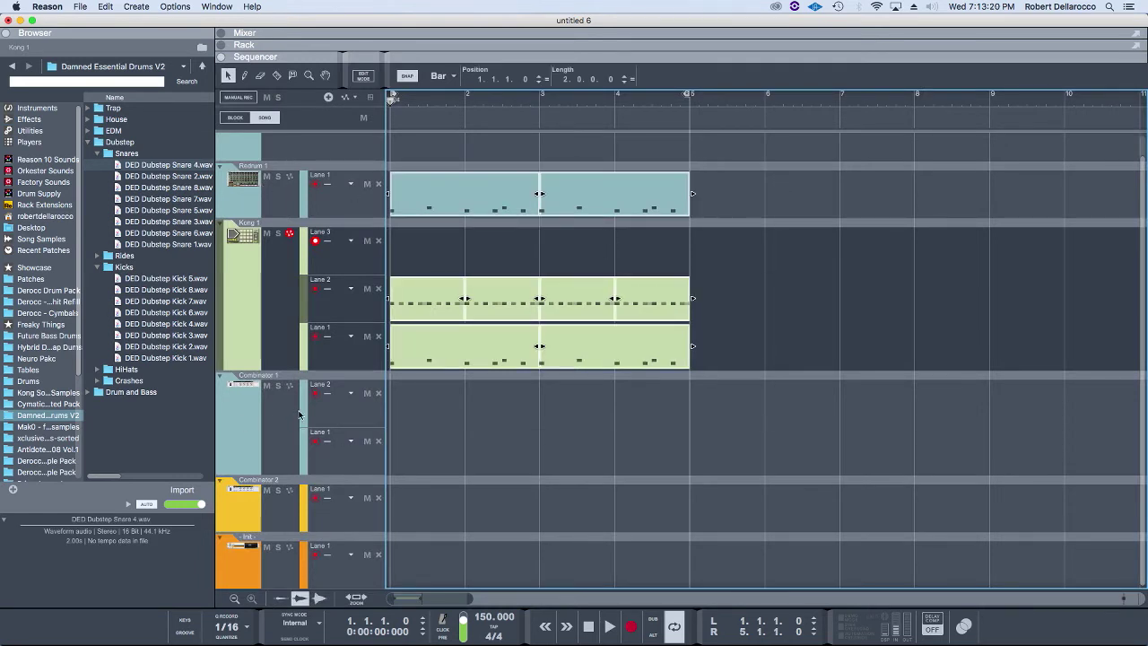
pyautogui.press('Delete')
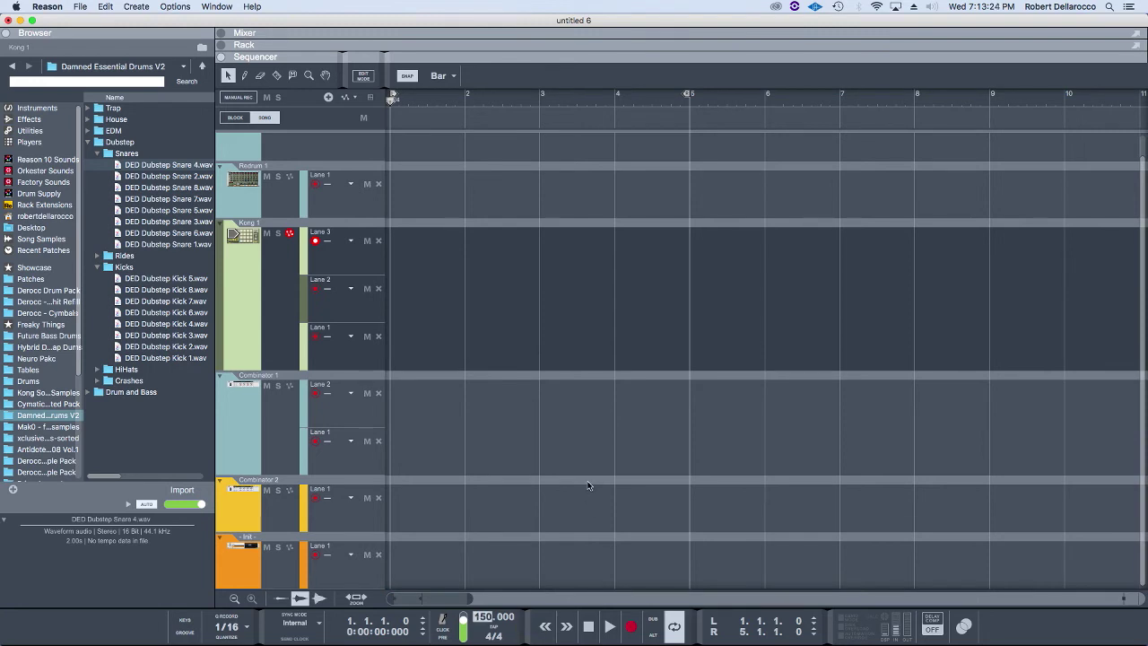
pyautogui.click(423, 265)
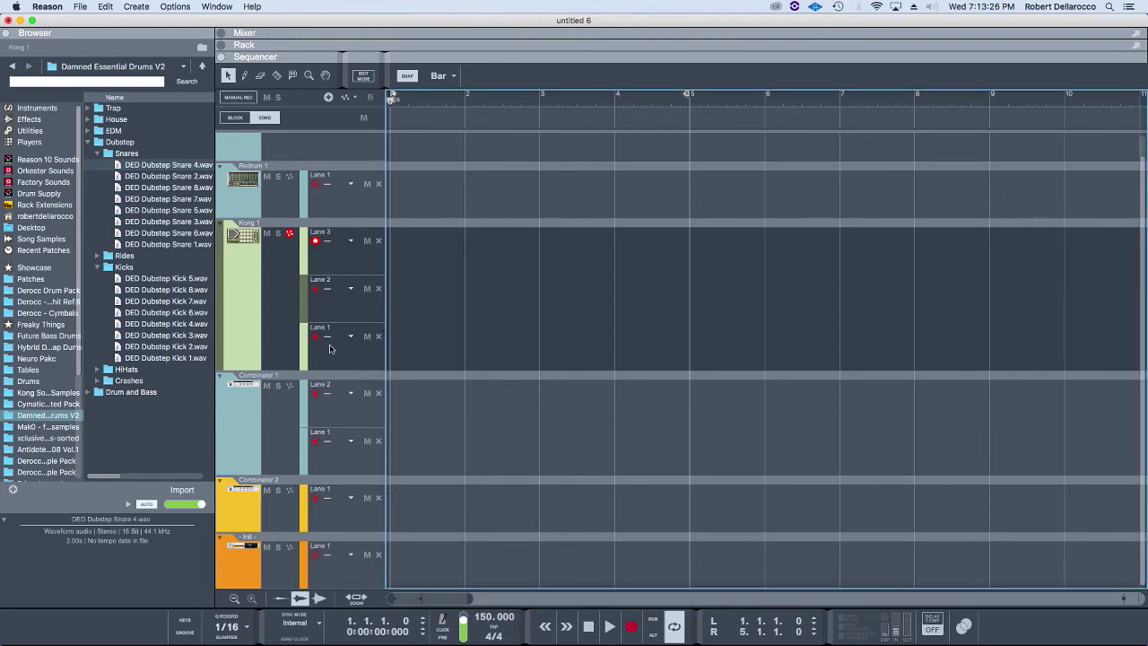
pyautogui.click(263, 296)
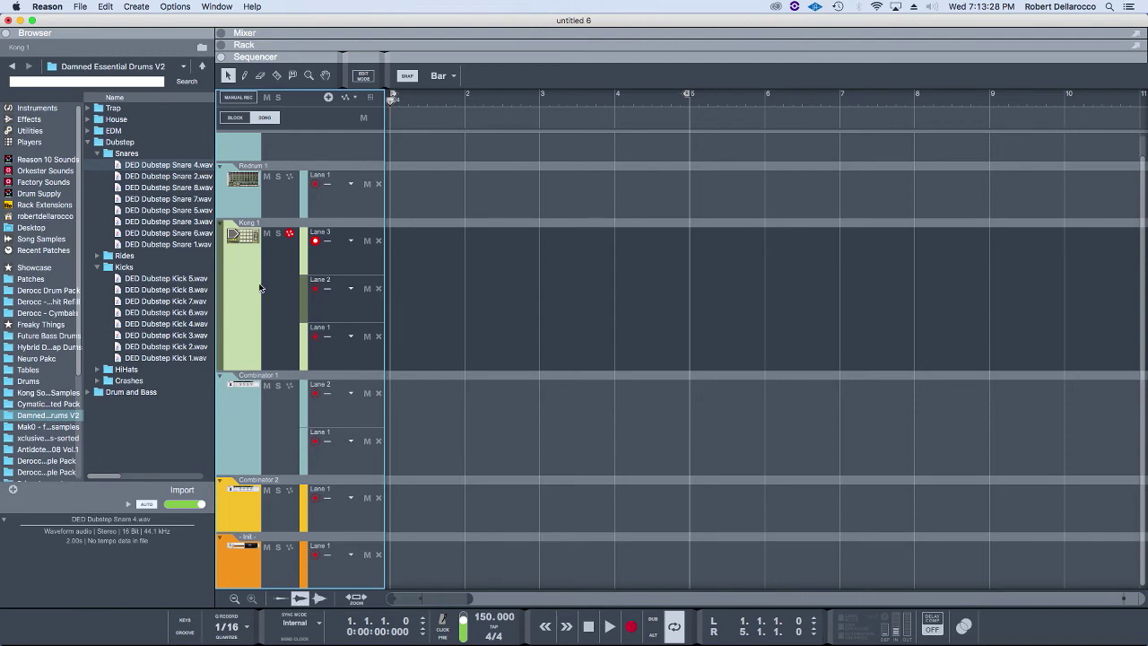
# - Add a fourth note lane to the Kong 1 track
pyautogui.press('super+shift+l')
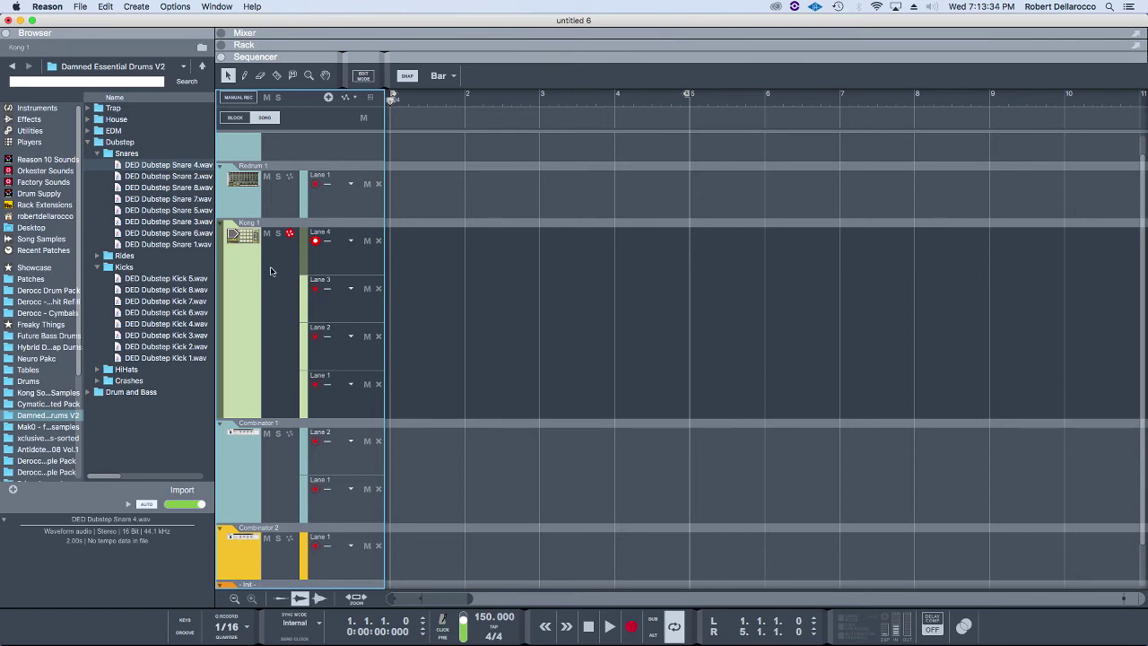
pyautogui.scroll(-1, 285, 424)
pyautogui.click(256, 531)
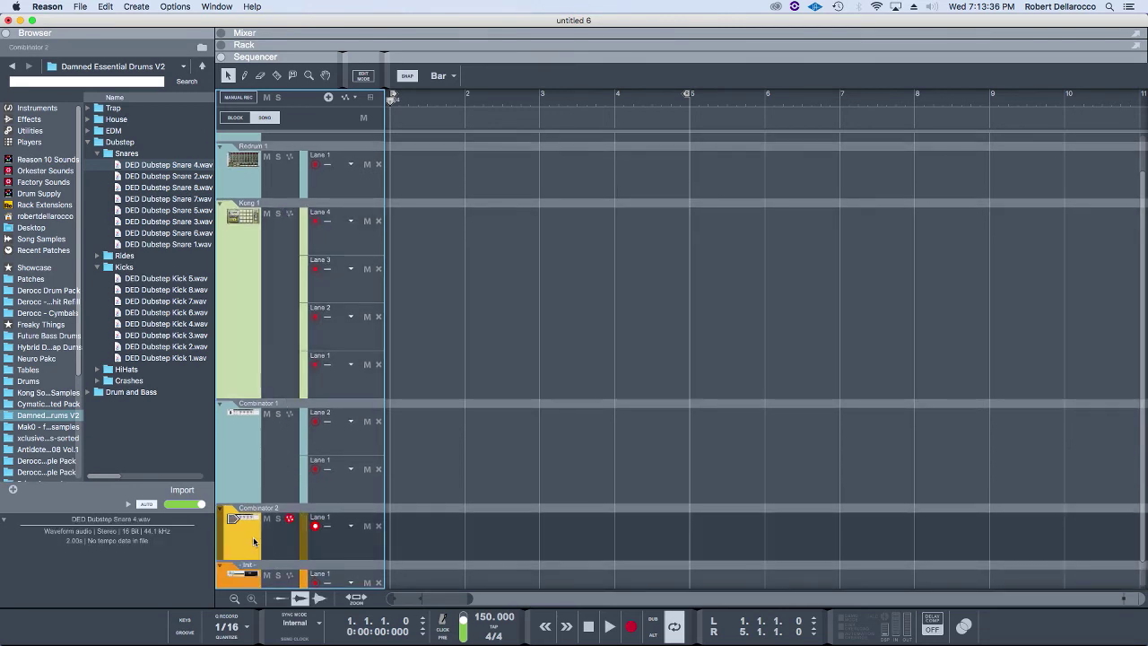
# - Delete the Init sequencer track, keeping its device, and go back to the rack
pyautogui.scroll(-2, 254, 540)
pyautogui.click(249, 558)
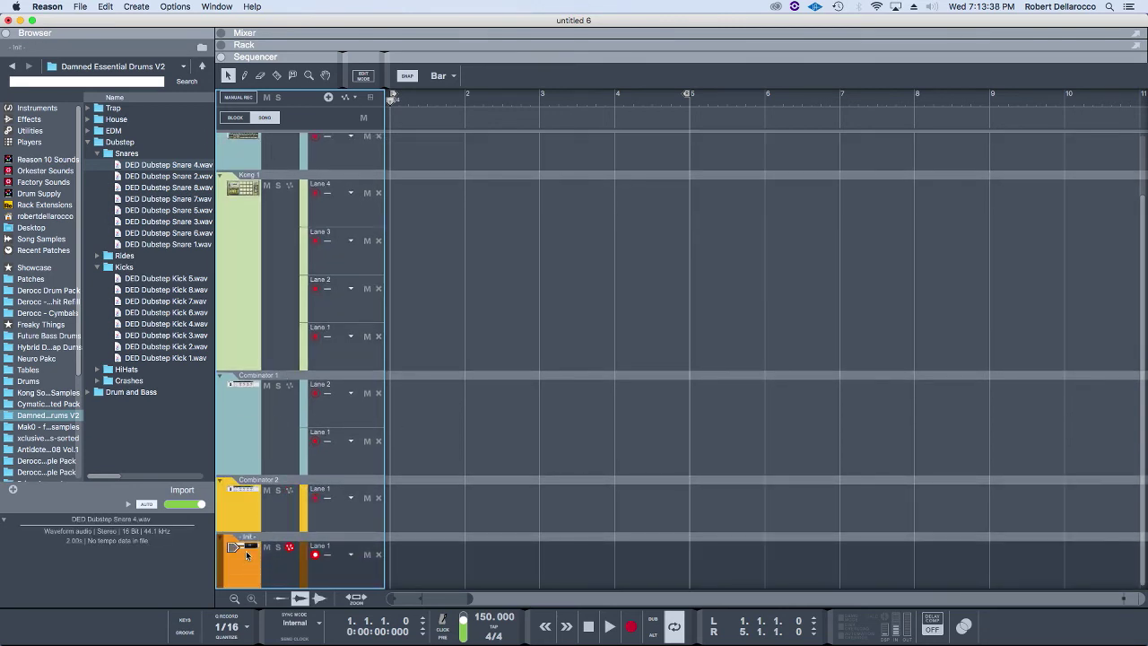
pyautogui.rightClick(247, 554)
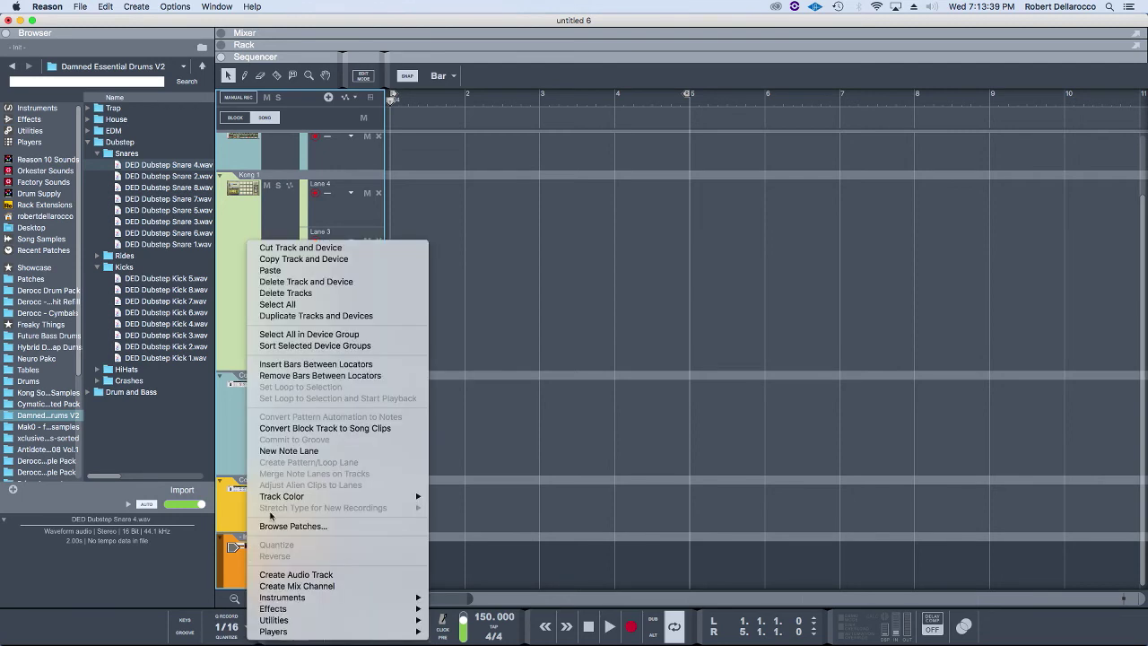
pyautogui.click(291, 295)
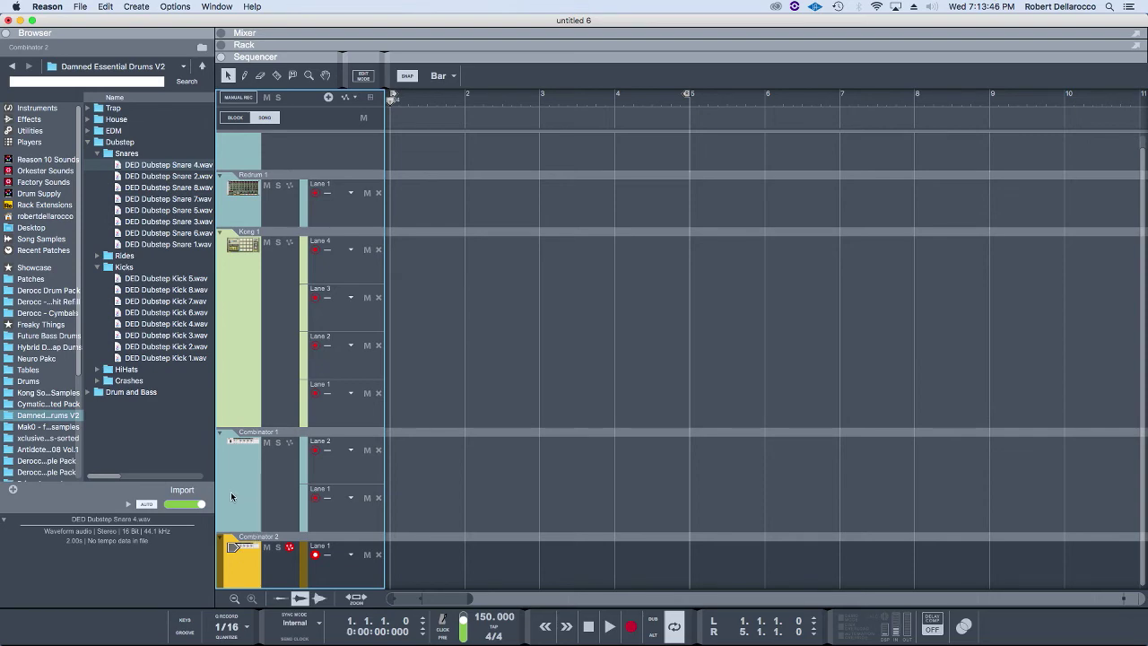
pyautogui.press('F6')
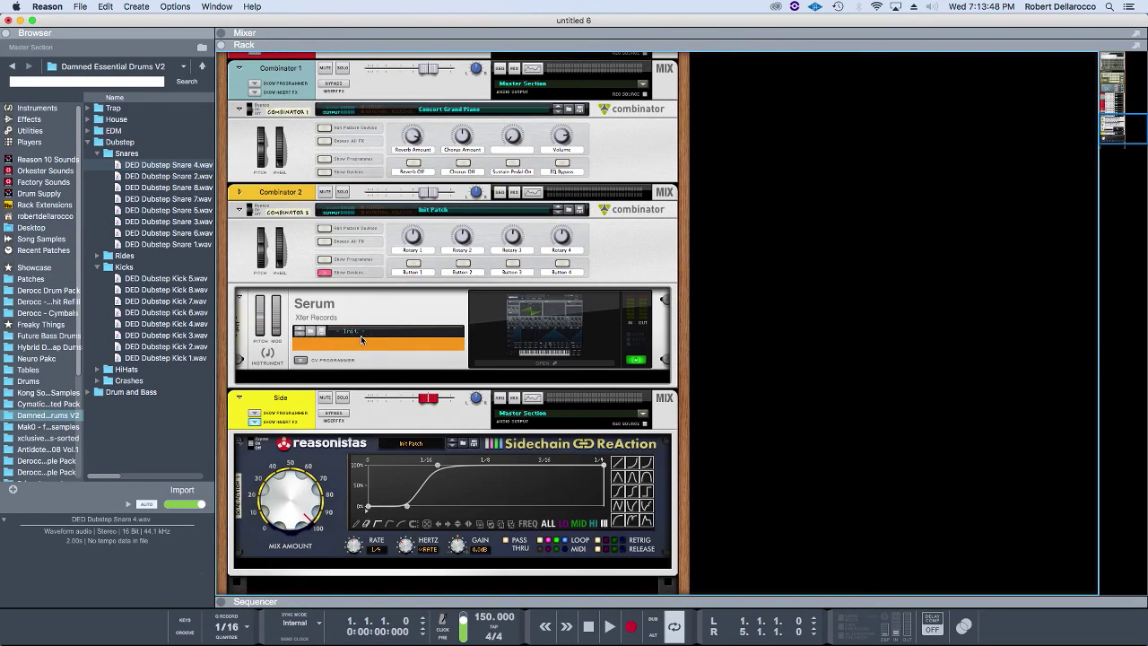
pyautogui.scroll(3, 362, 339)
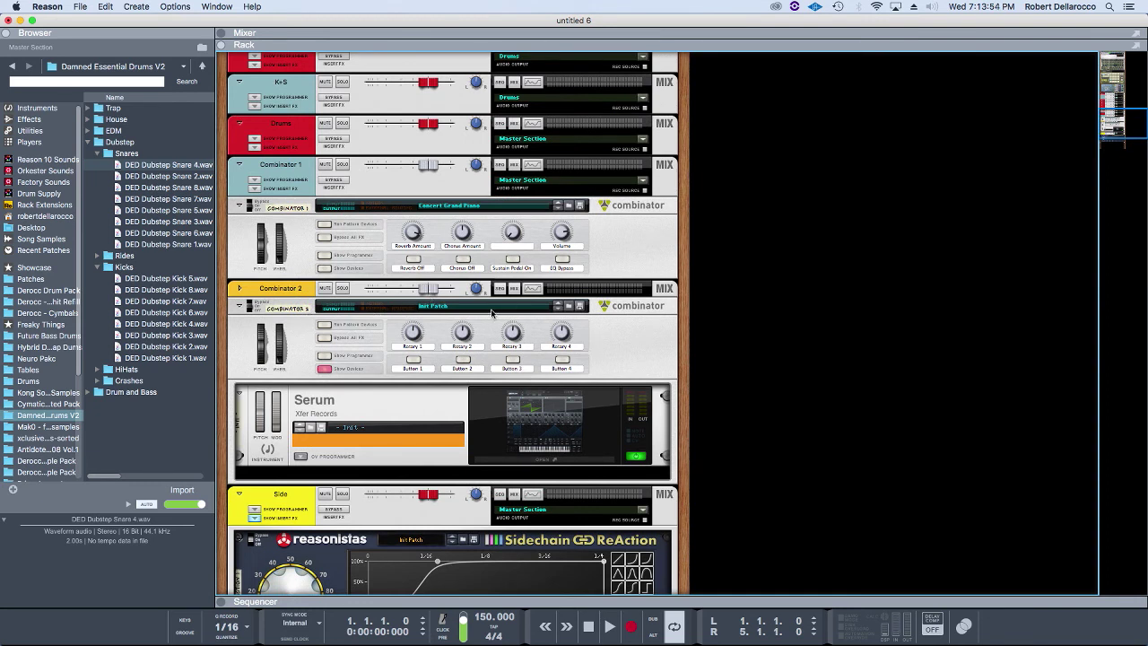
pyautogui.press('F7')
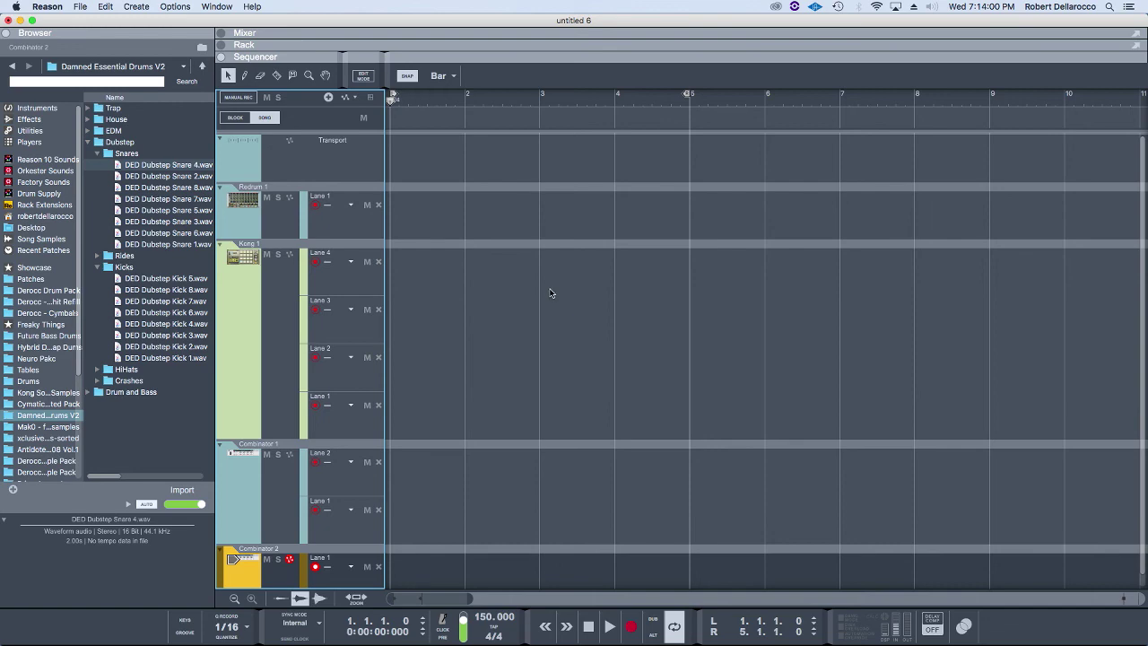
pyautogui.press('F6')
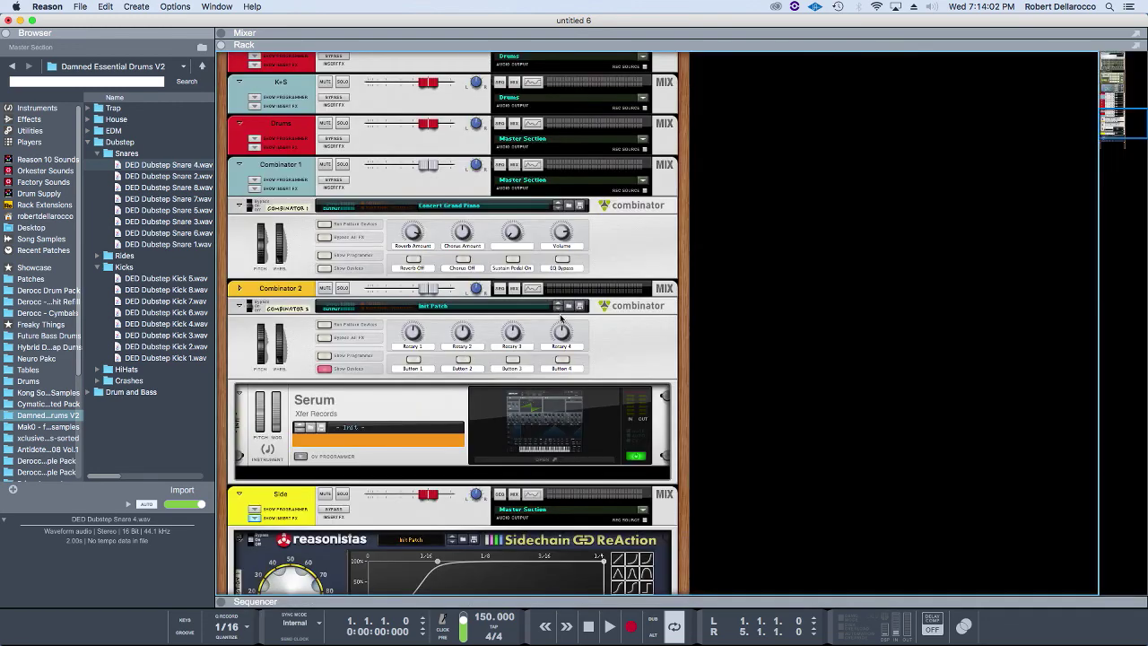
pyautogui.scroll(-5, 413, 516)
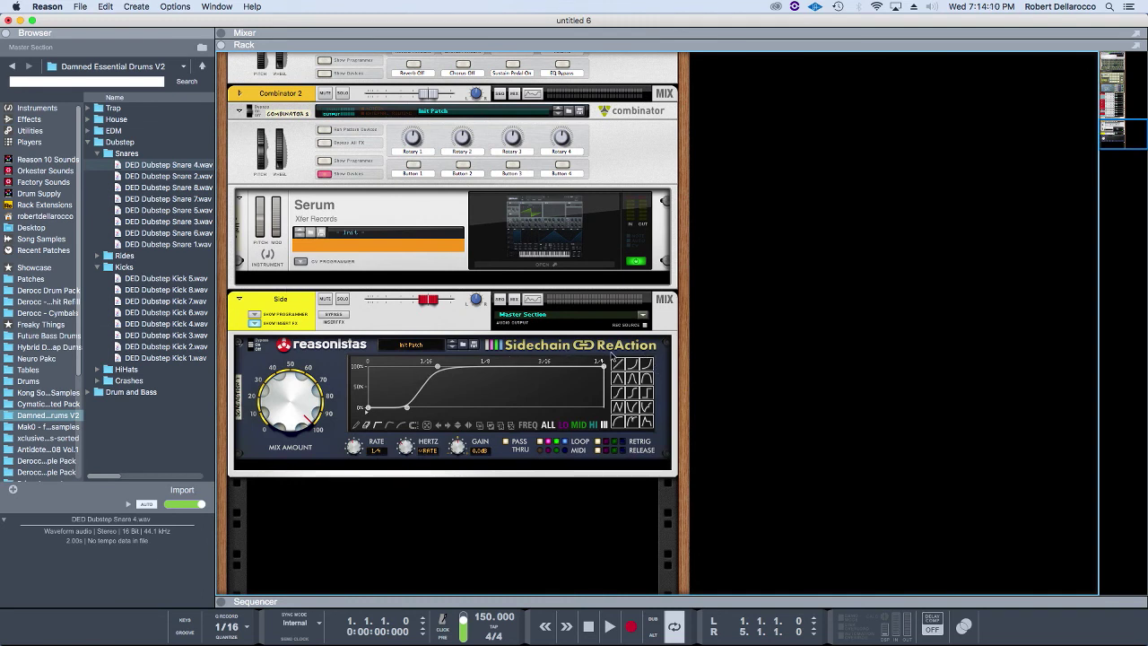
pyautogui.scroll(10, 744, 387)
pyautogui.scroll(10, 746, 385)
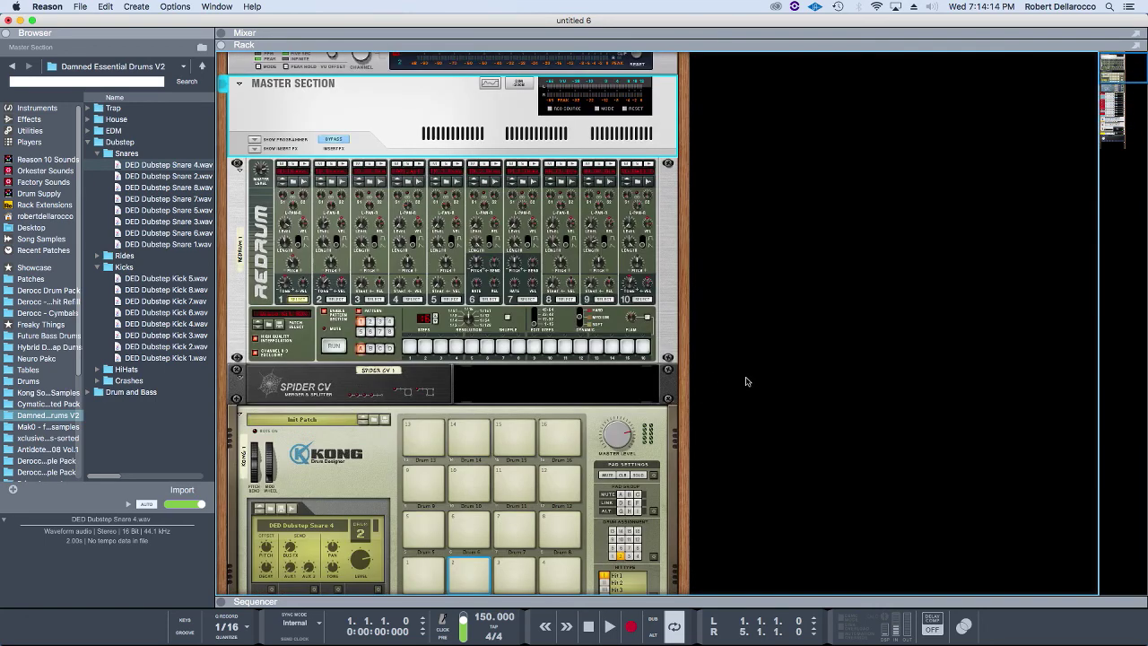